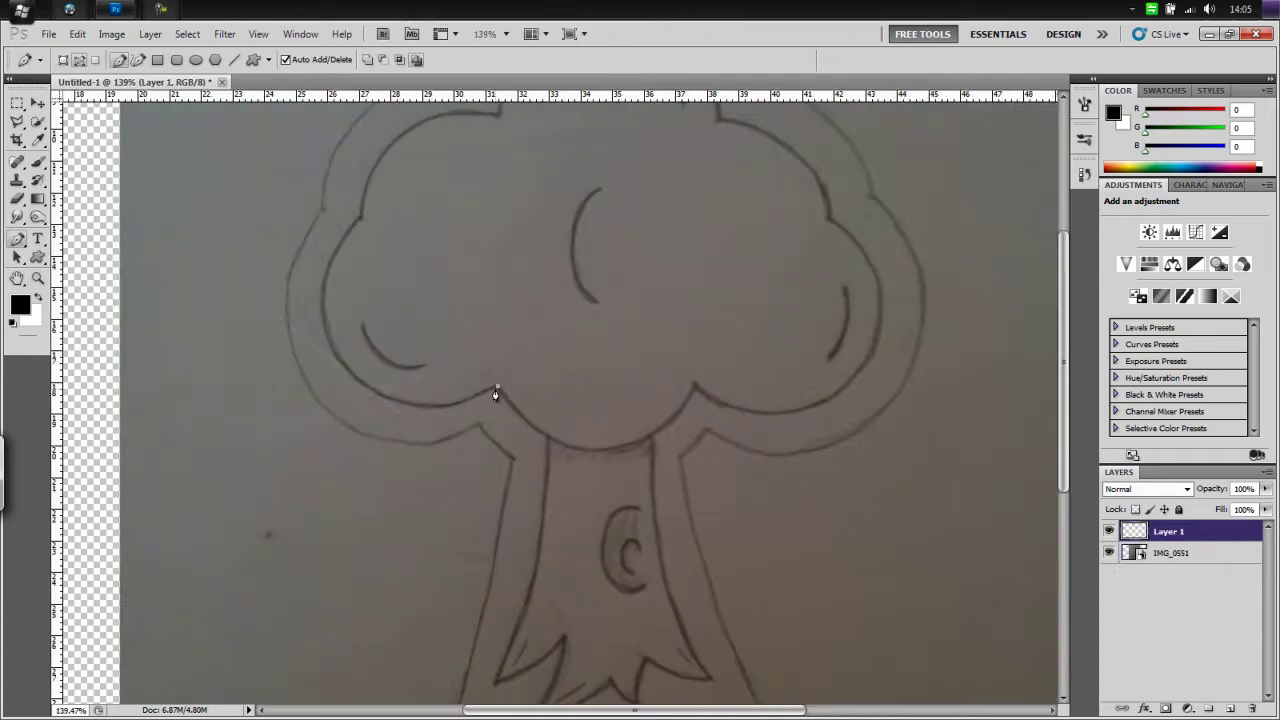
Finish curving the canopy outline path and hide the sketch to check the tracing
left_click_drag(561, 127, 486, 289)
left_click_drag(534, 172, 624, 175)
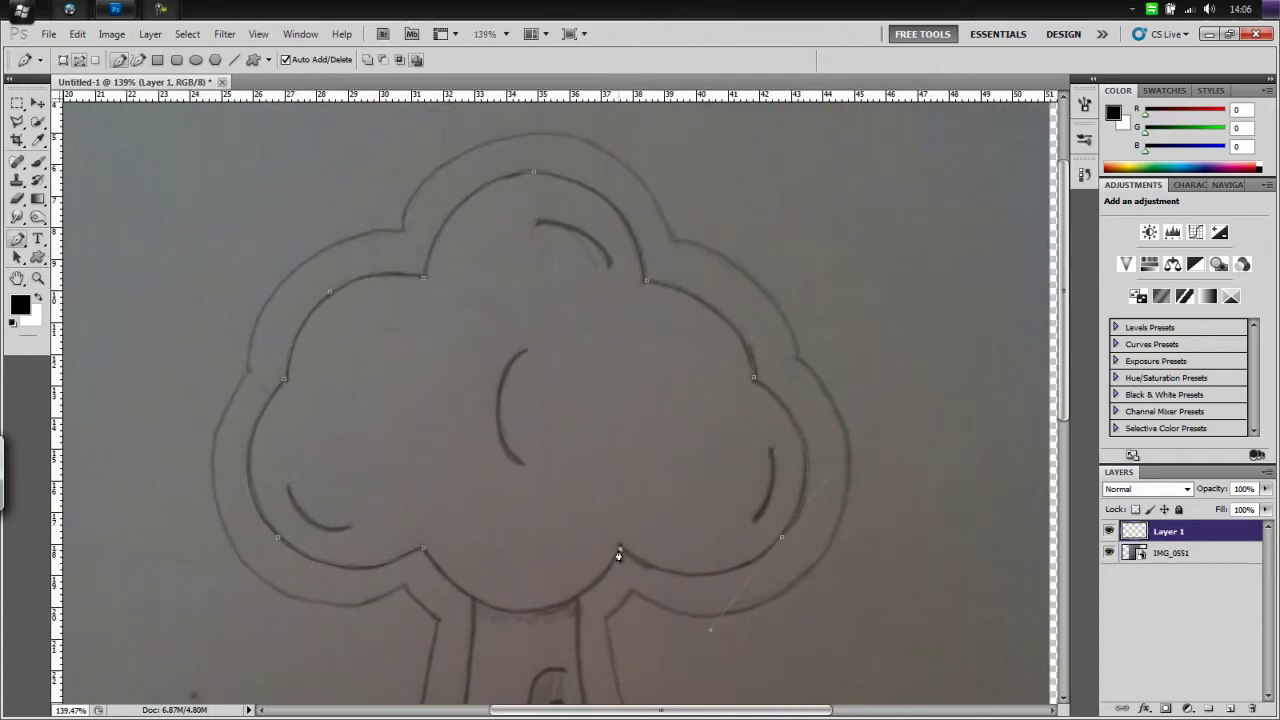
left_click(437, 616)
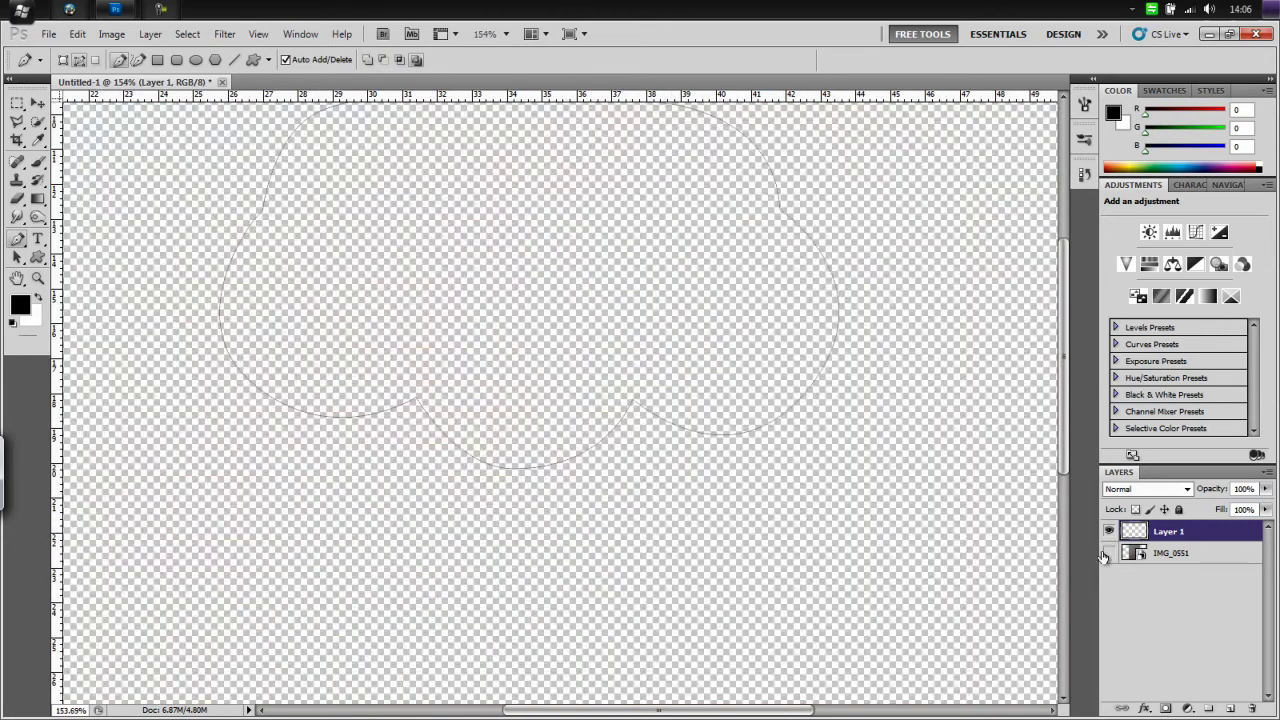
Set the foreground colour to green and fill the canopy path with it
left_click(20, 305)
left_click(977, 222)
left_click(1141, 139)
right_click(486, 422)
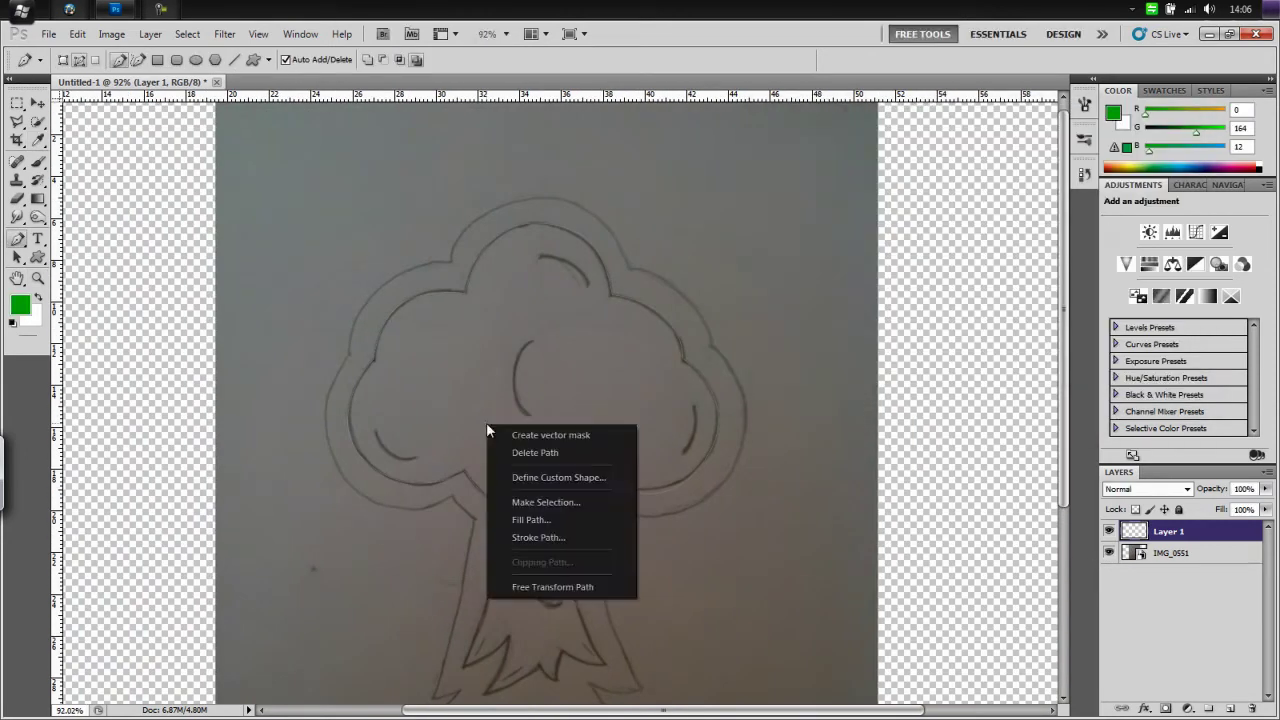
left_click(528, 517)
key("Return")
left_click(577, 323)
key("ctrl+z")
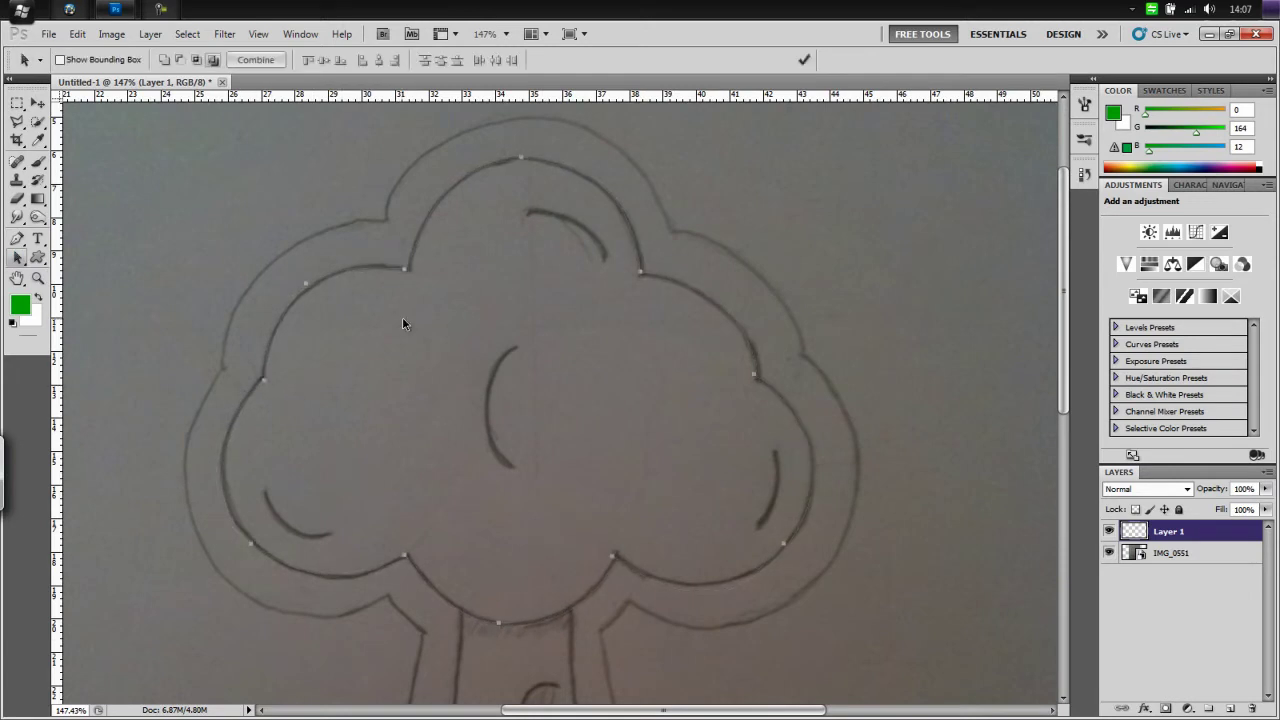
right_click(586, 295)
left_click(628, 390)
key("Return")
On a new layer, paint soft black shading along the canopy bottom at lowered opacity
key("ctrl+shift+alt+n")
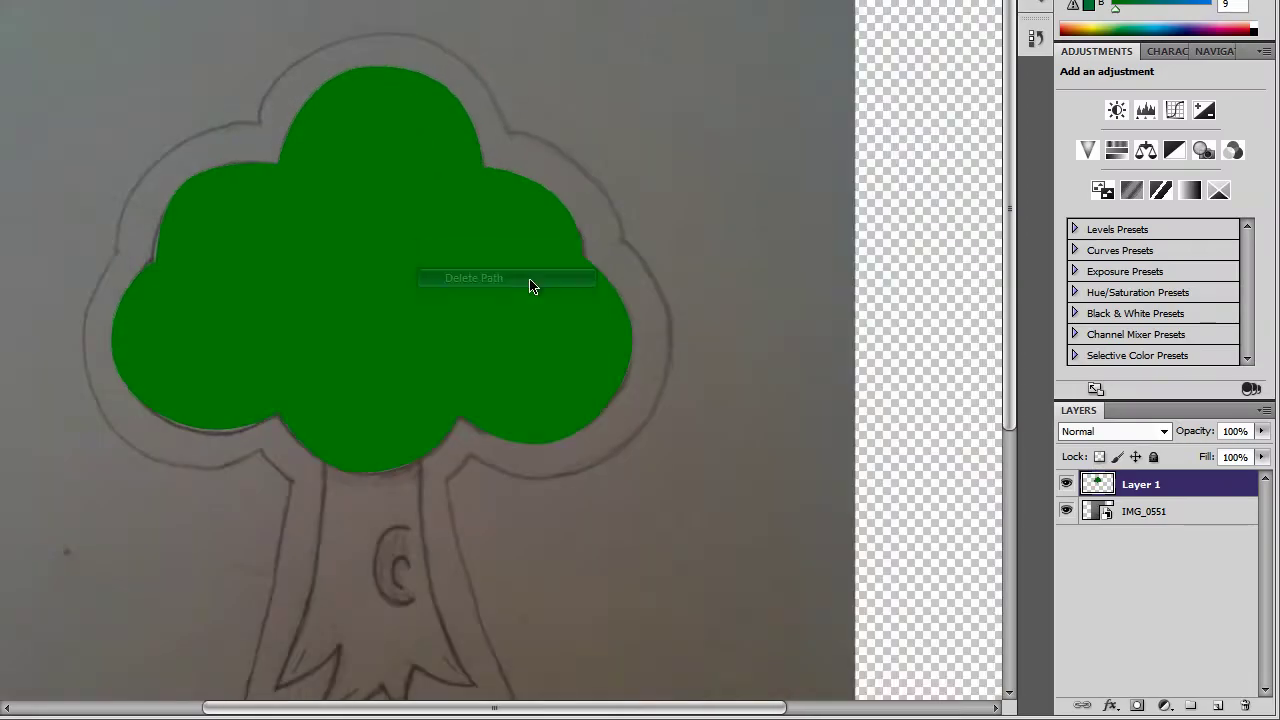
right_click(834, 328)
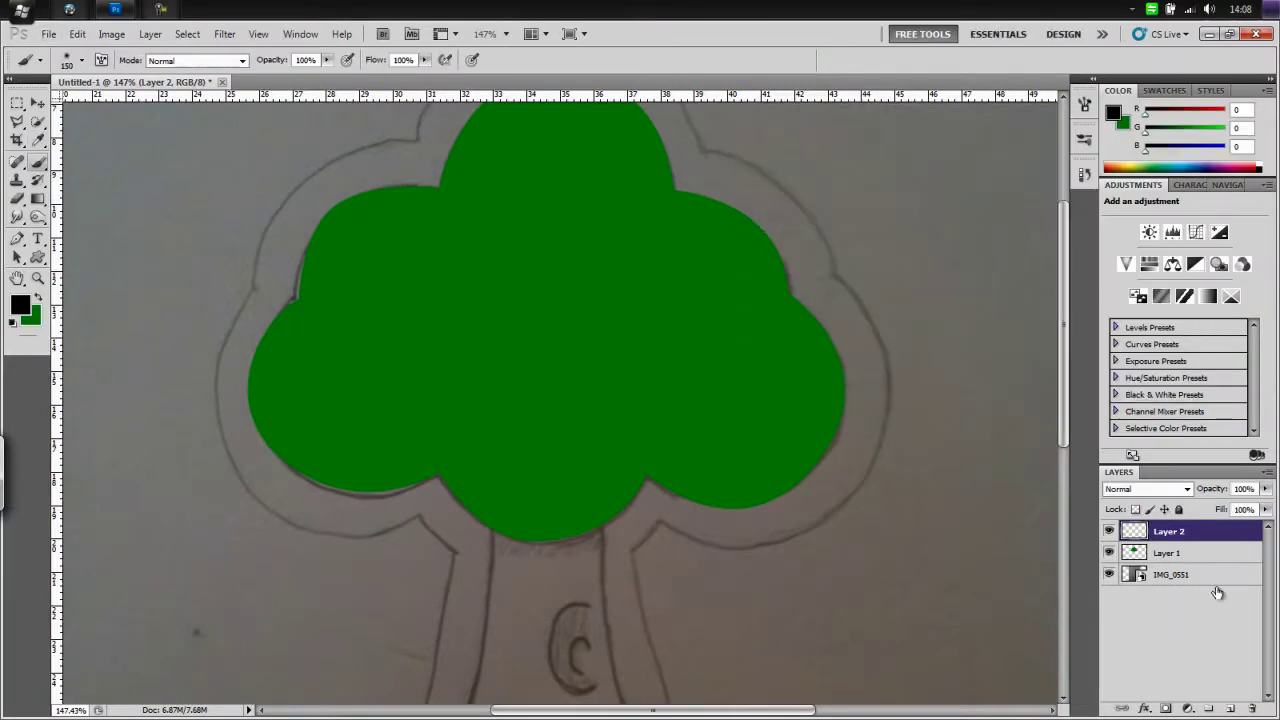
left_click_drag(720, 300, 5, 420)
left_click_drag(1195, 481, 1150, 481)
scroll(389, 174, "up", 2)
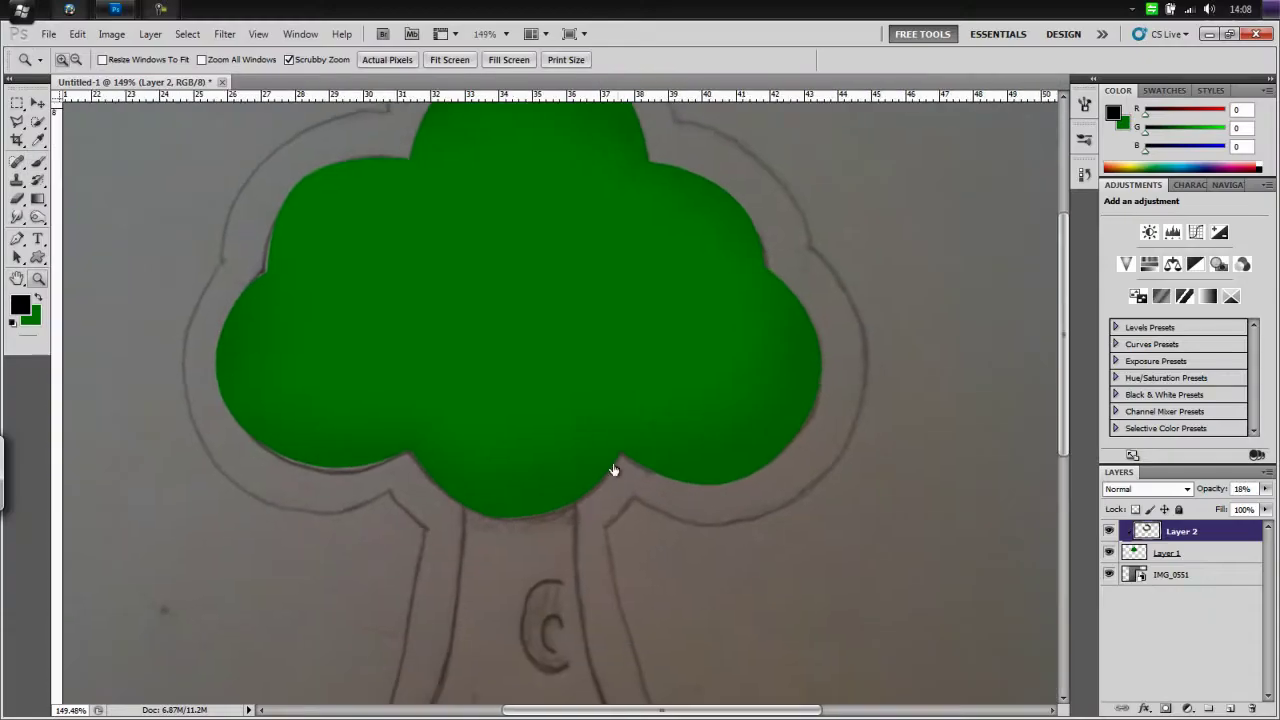
Add a new Layer 3 for the trunk with the Pen tool ready
key("ctrl+shift+alt+n")
key("p")
scroll(614, 466, "down", 3)
Trace the trunk path and fill it with brown
scroll(475, 480, "down", 3)
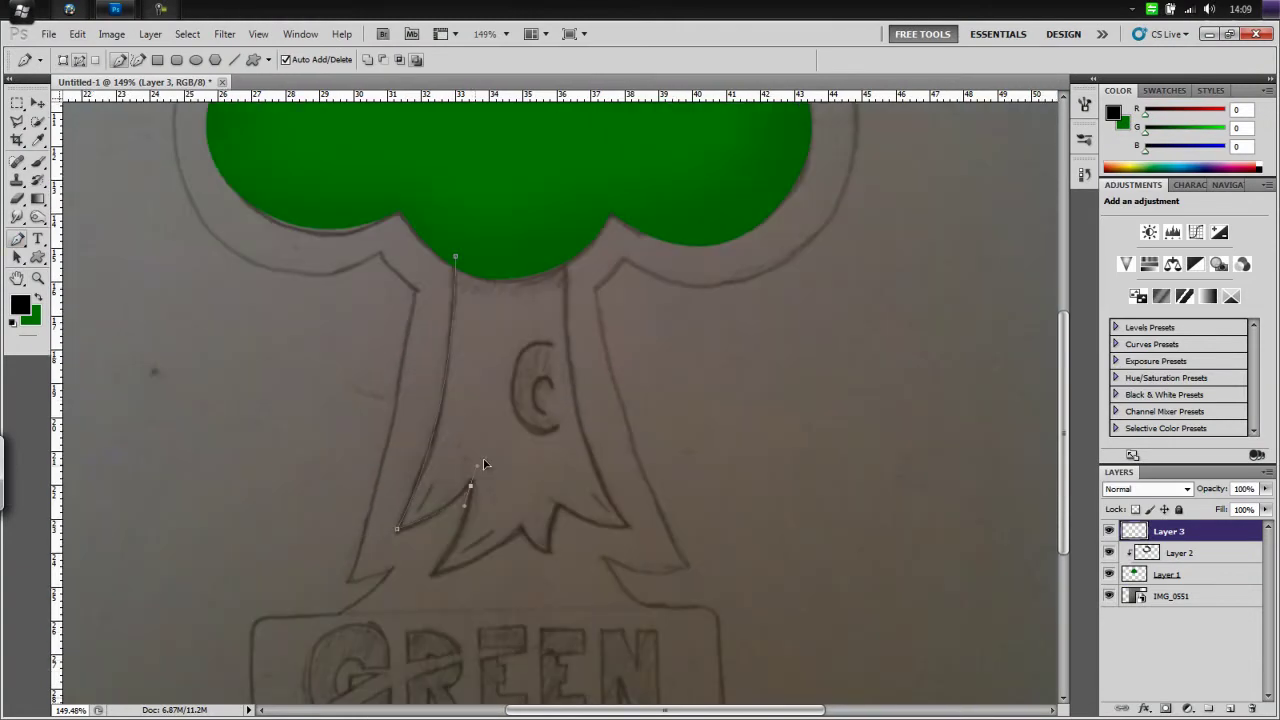
left_click(566, 248)
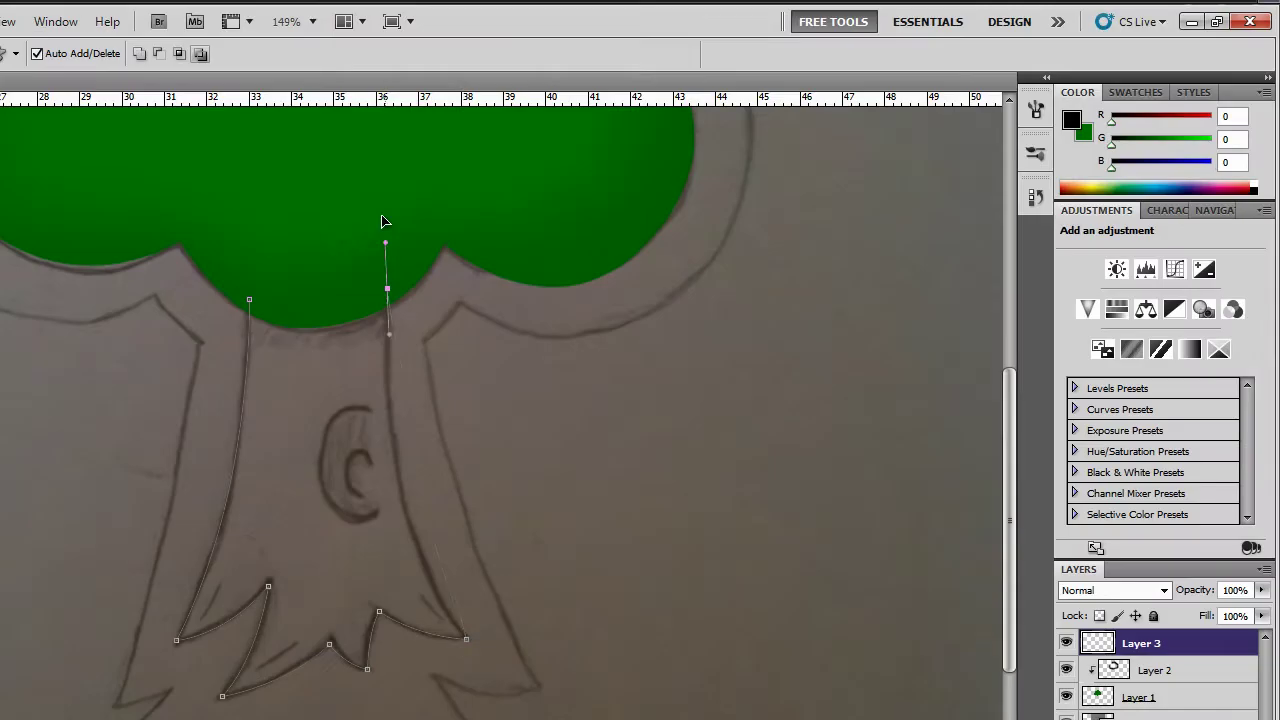
scroll(559, 217, "up", 3)
left_click(1071, 120)
left_click(1103, 151)
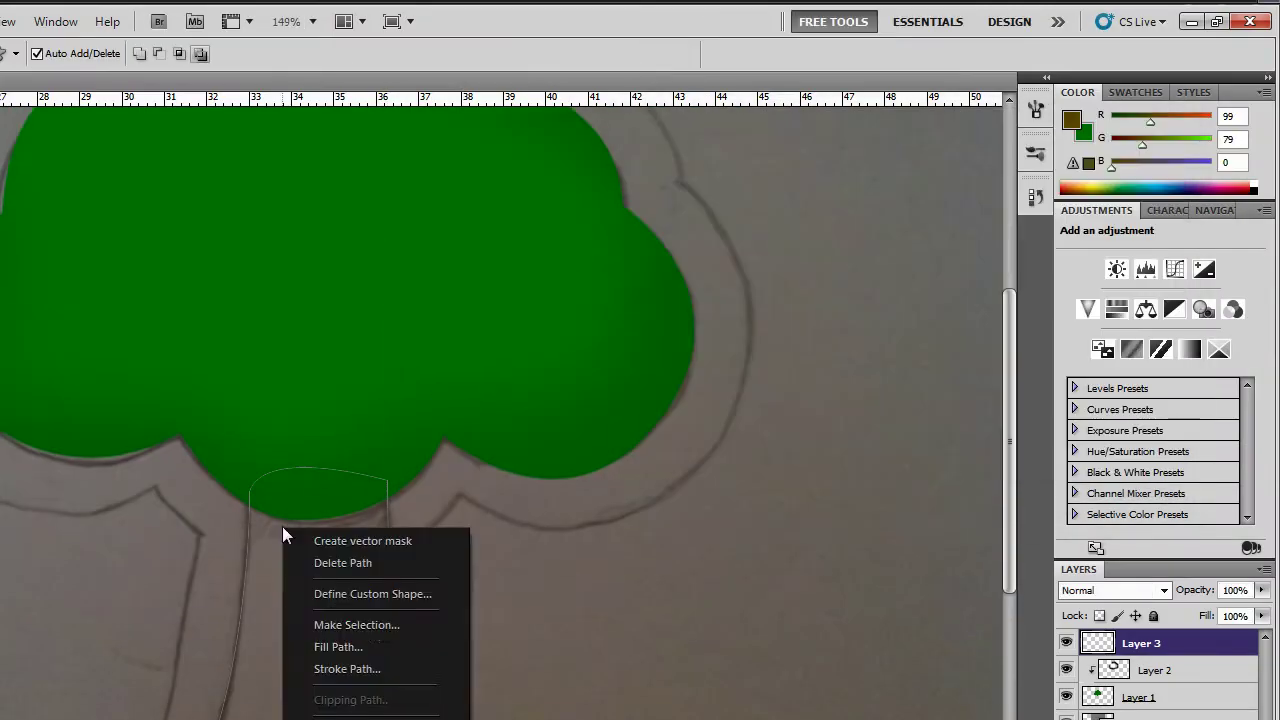
key("alt+BackSpace")
Move the trunk layer below the canopy and darken and saturate its brown with Hue/Saturation
left_click_drag(1215, 551, 1215, 585)
key("ctrl+u")
left_click_drag(741, 415, 718, 415)
left_click_drag(741, 357, 779, 358)
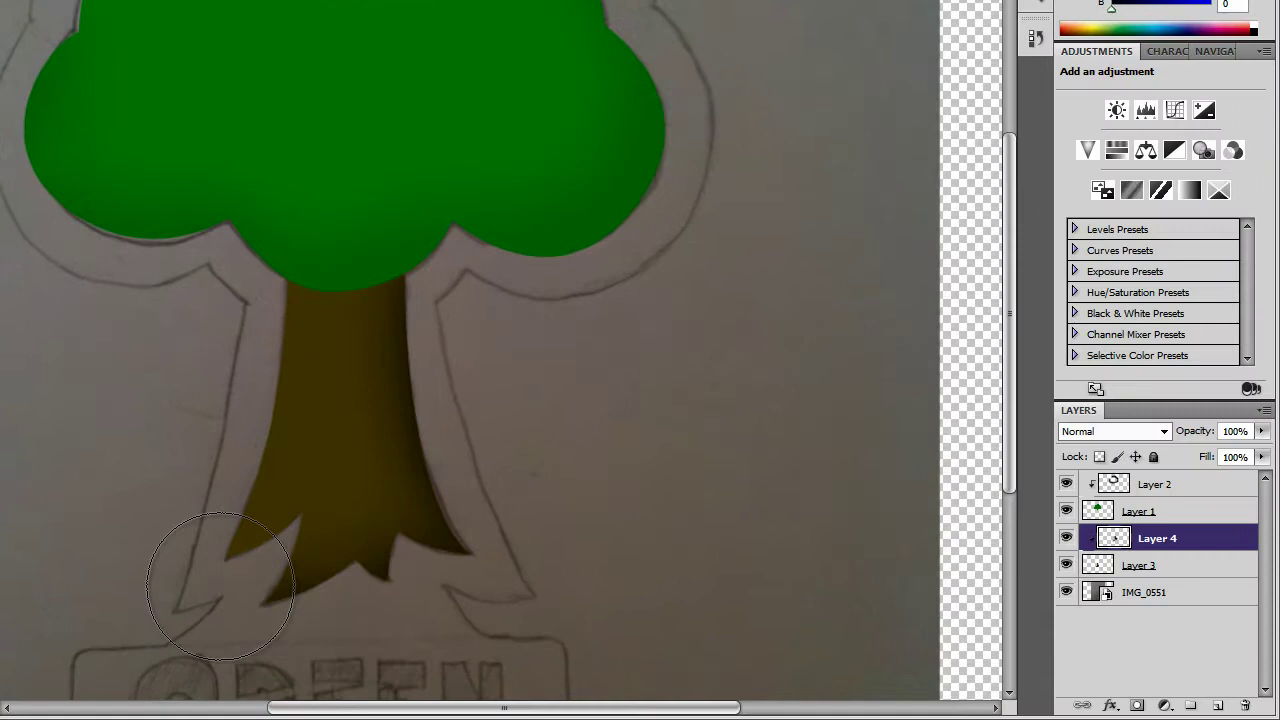
Paint dark shading on the trunk's left edge at 6% opacity, then select the tree layers
left_click_drag(229, 543, 257, 357)
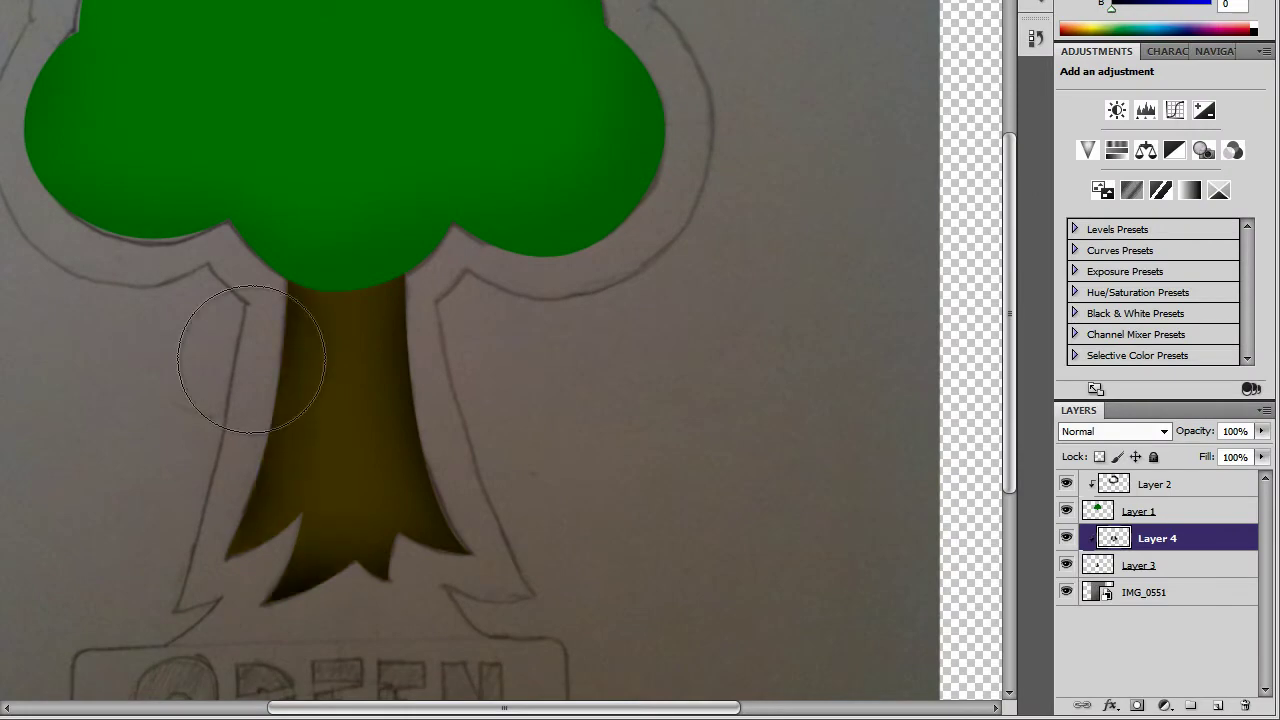
left_click_drag(1198, 431, 1166, 434)
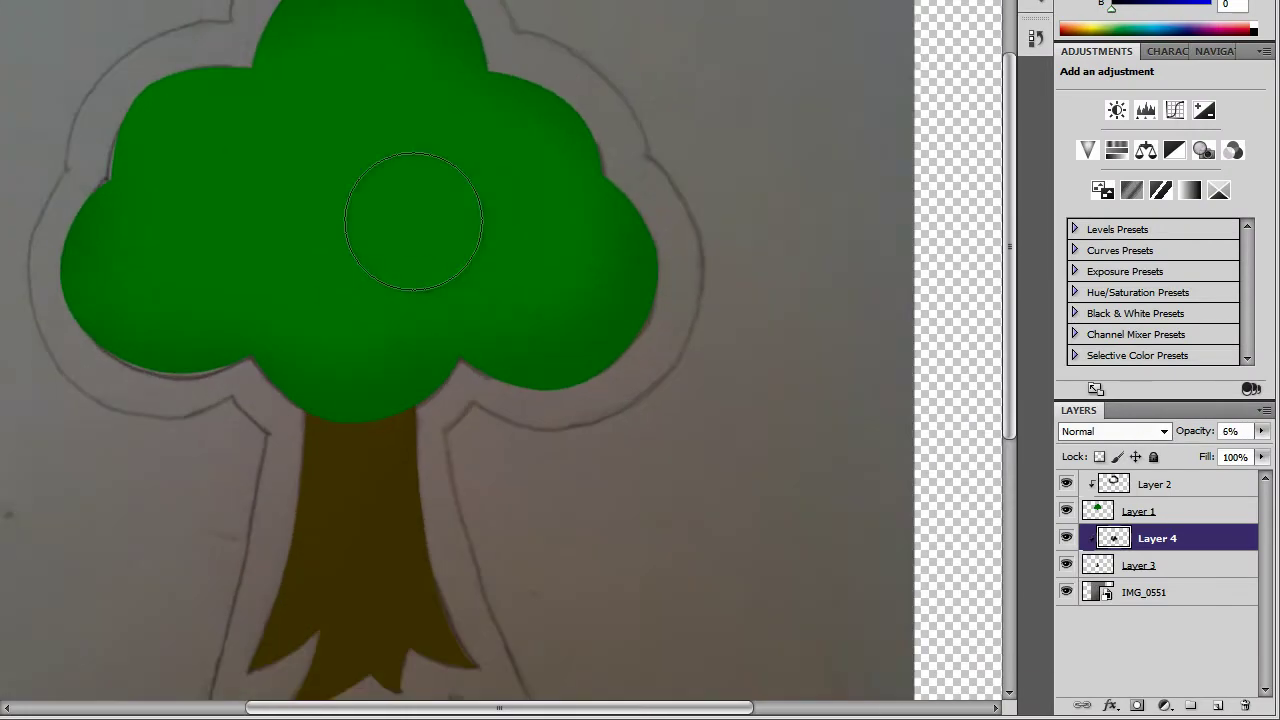
left_click(1150, 592)
left_click(1160, 484)
Draw black crescent shape layers over the canopy's curved sketch lines in Shape Layers mode
left_click(1150, 565, "shift")
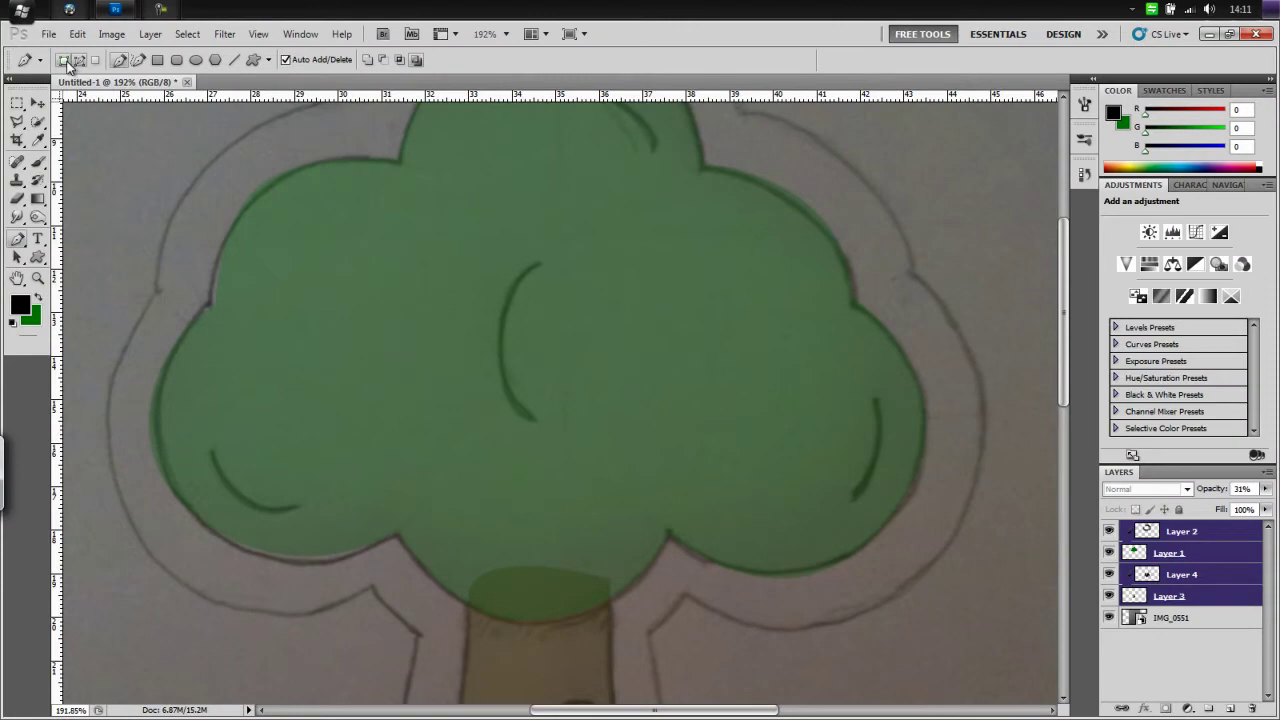
left_click(64, 61)
left_click(538, 261)
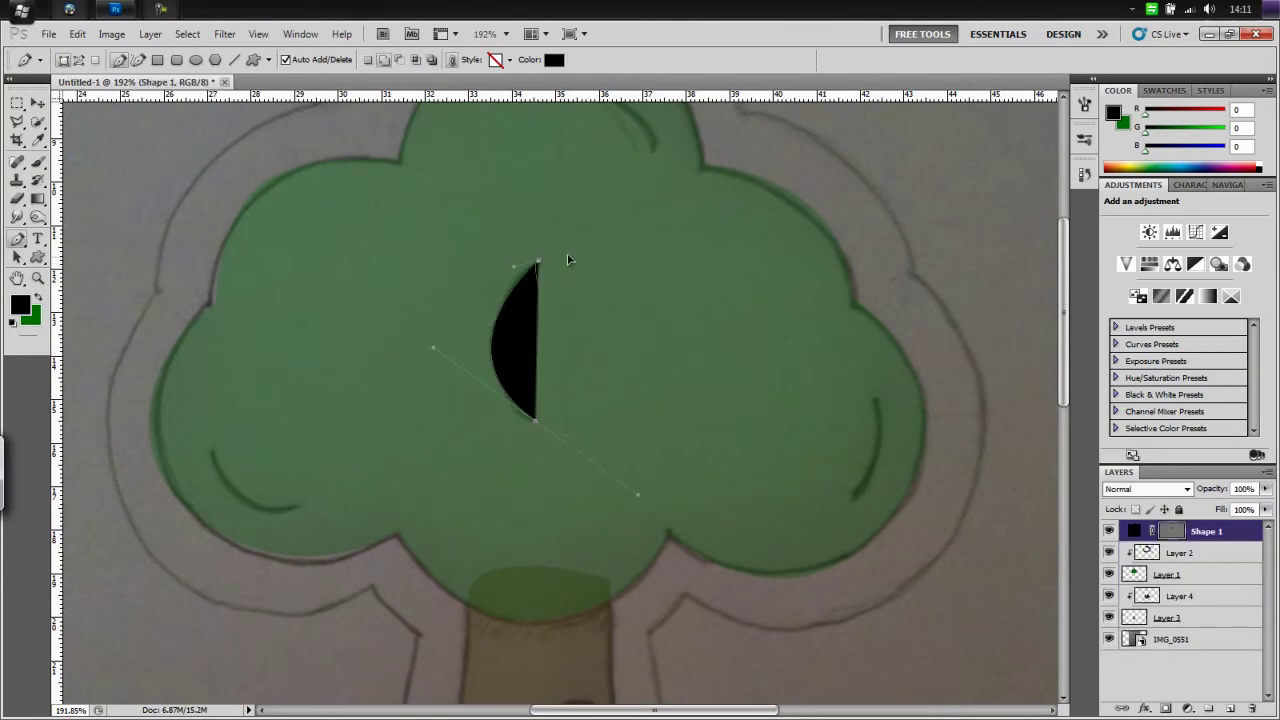
right_click(500, 337)
left_click(779, 352)
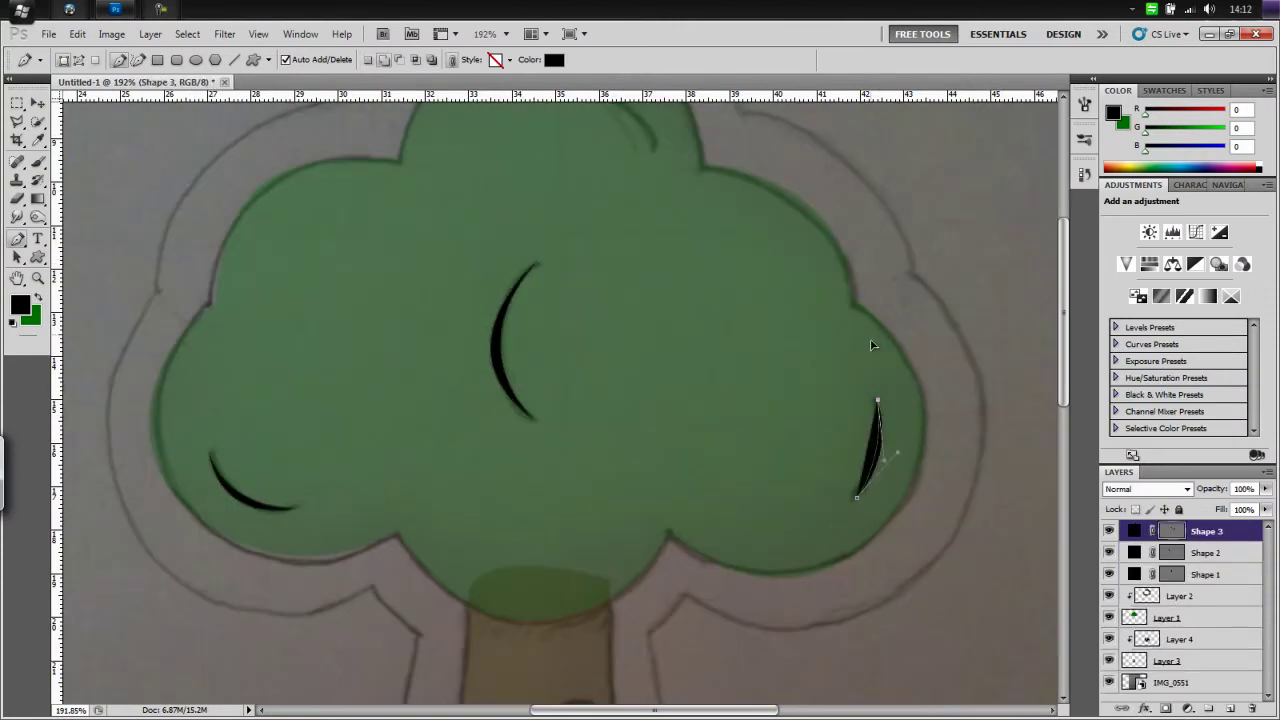
left_click(543, 210)
left_click_drag(643, 267, 663, 344)
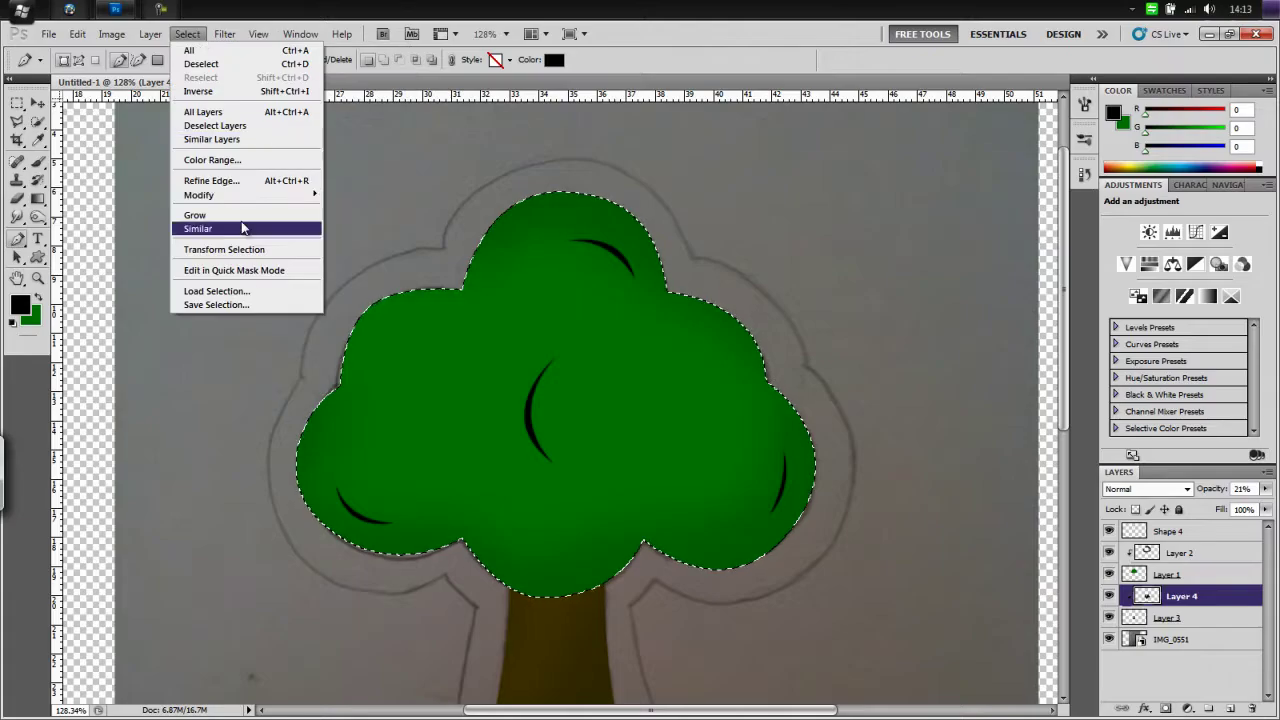
Expand the canopy selection for its black outline and turn a traced trunk path into a selection
left_click(350, 223)
left_click(703, 234)
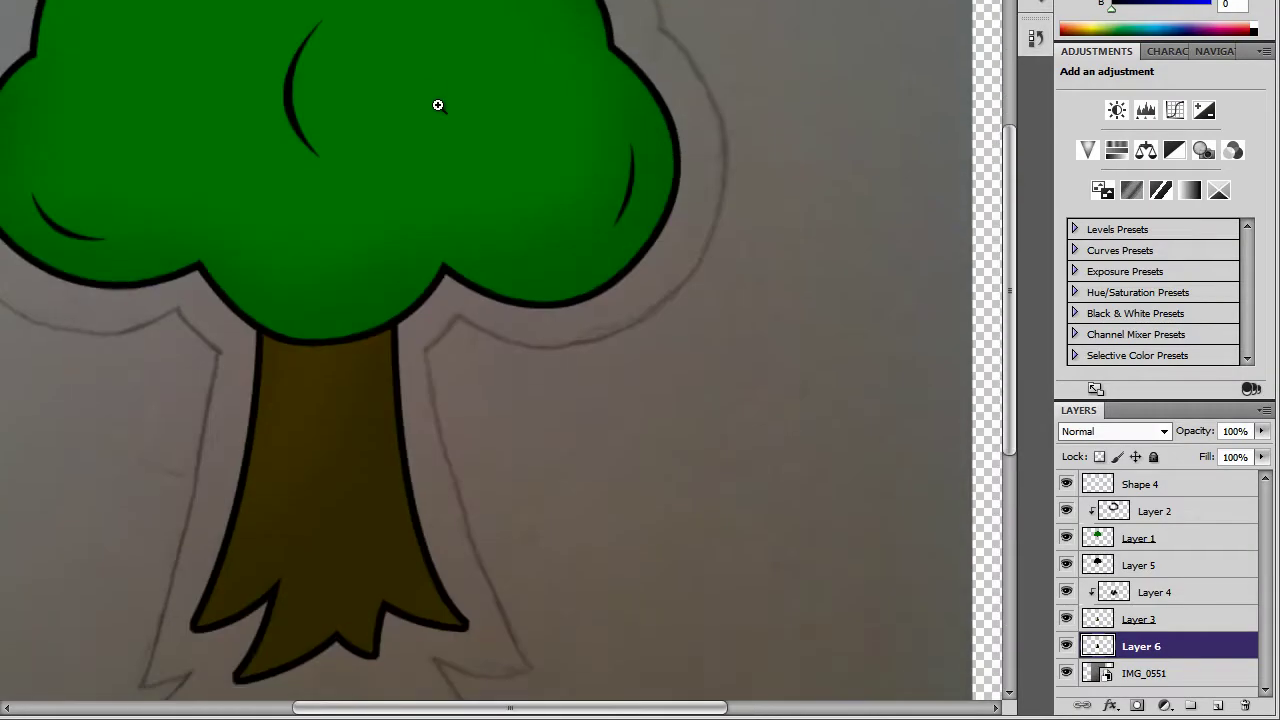
left_click(168, 429)
right_click(294, 434)
left_click(363, 529)
key("Return")
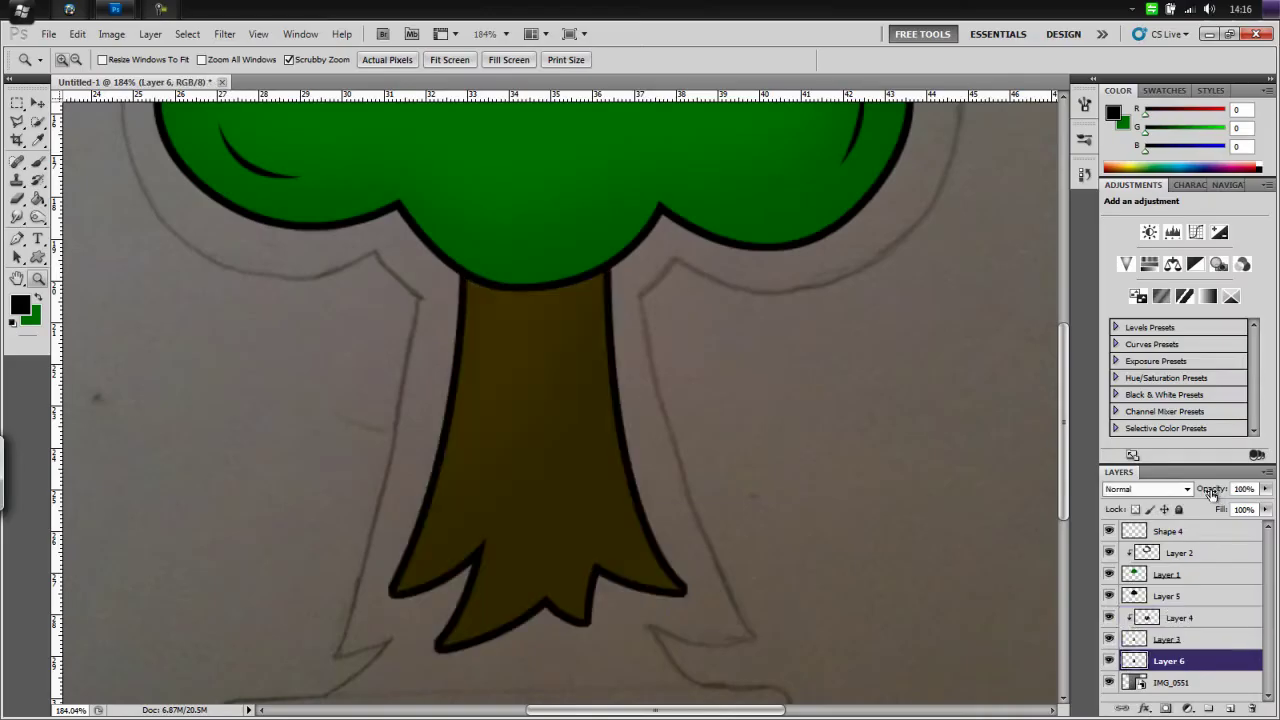
left_click_drag(1181, 617, 1232, 710)
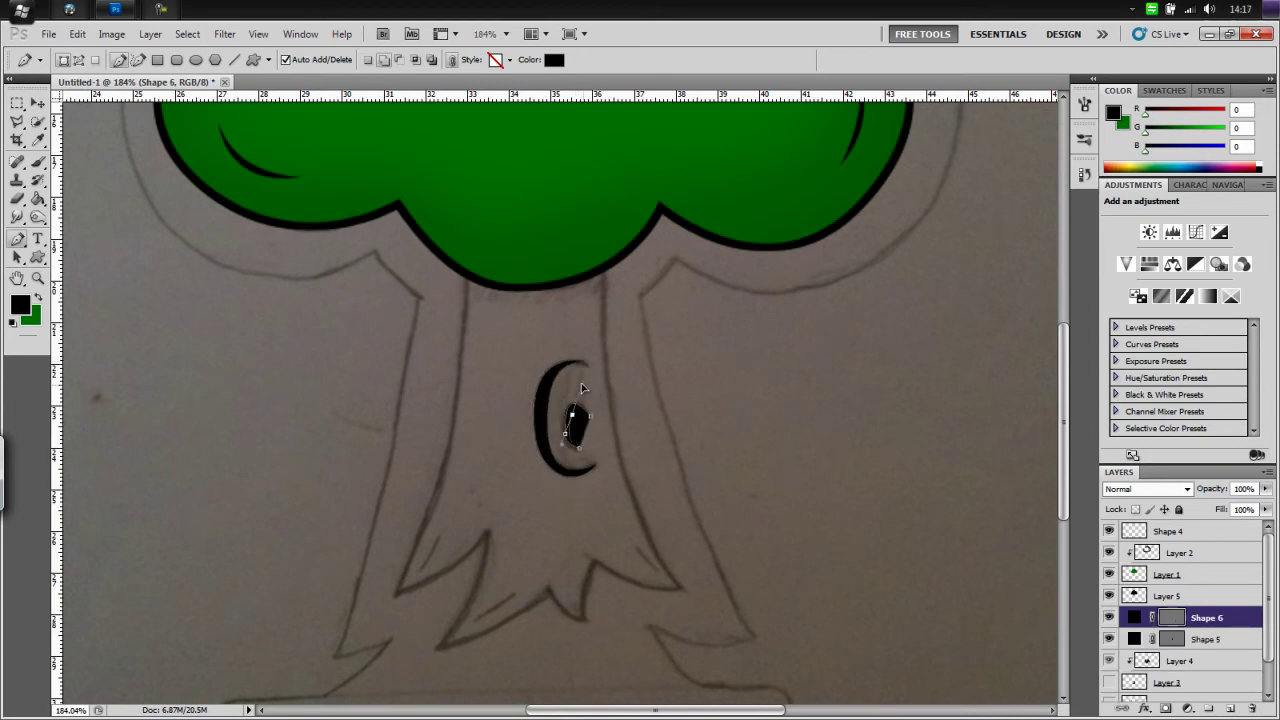
Close the inner path of the C knot and merge the two knot shape layers
left_click(578, 410)
key("ctrl+e")
key("ctrl+0")
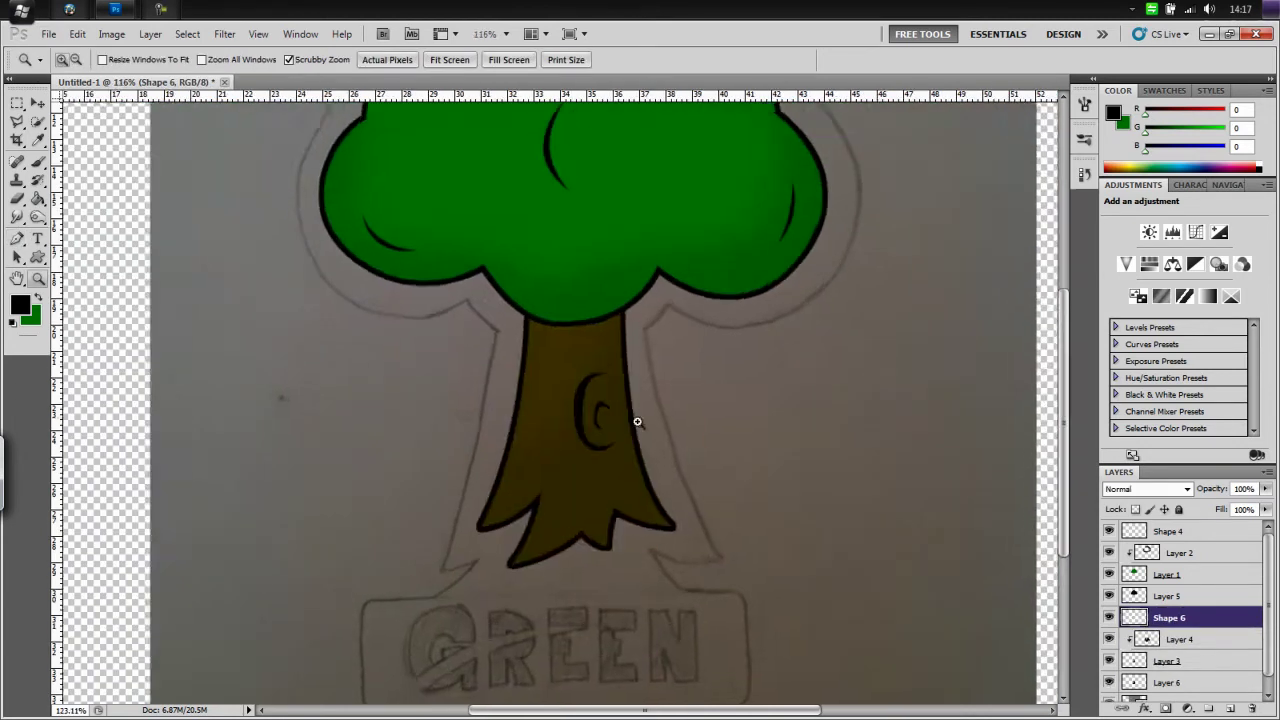
scroll(560, 267, "up", 2)
Paint a dark shadow inside the C knot on a new layer, then deselect
key("ctrl+Return")
key("b")
key("ctrl+shift+n")
left_click_drag(365, 329, 625, 337)
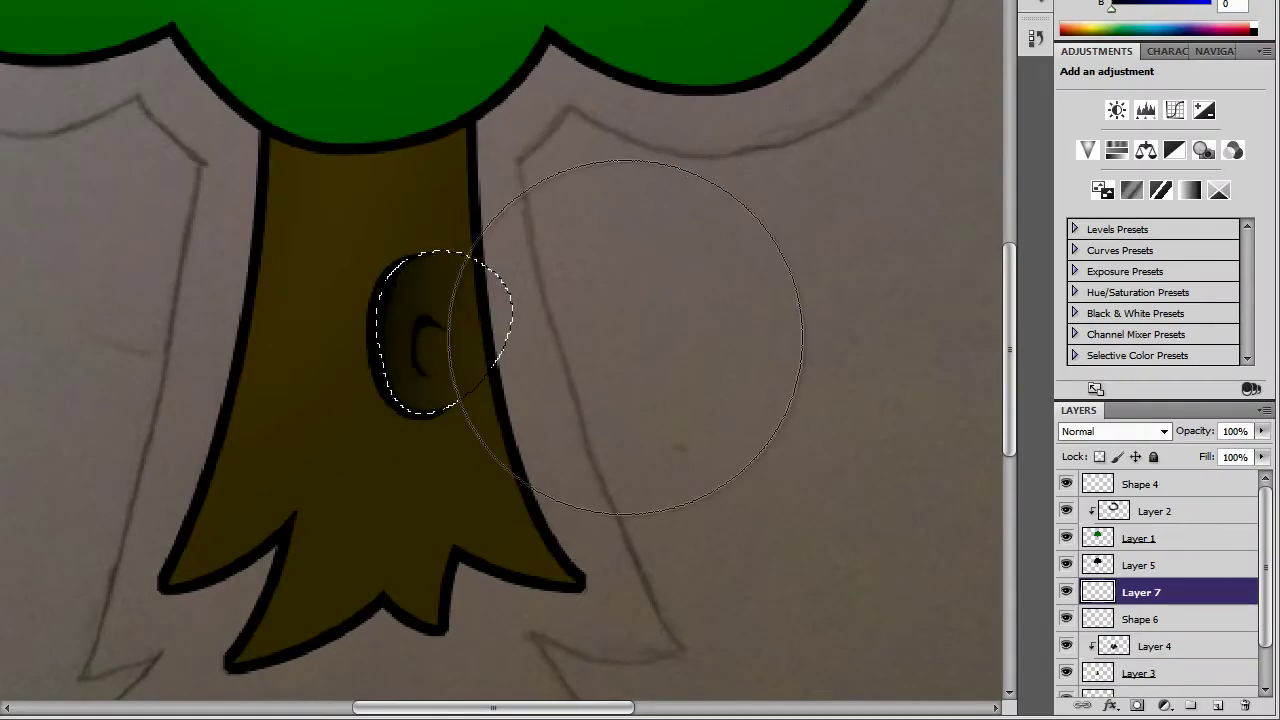
key("ctrl+d")
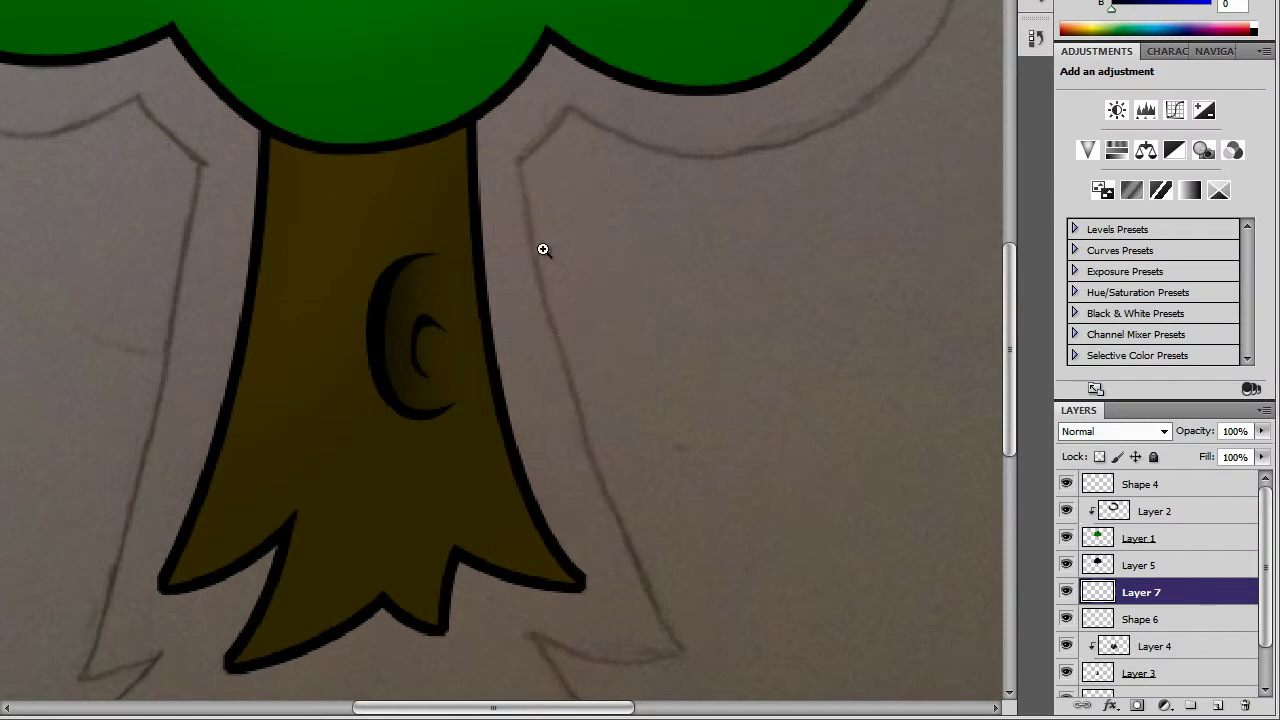
scroll(430, 385, "down", 2)
Add a new empty layer, try a Motion Blur, and undo it
key("ctrl+alt+shift+n")
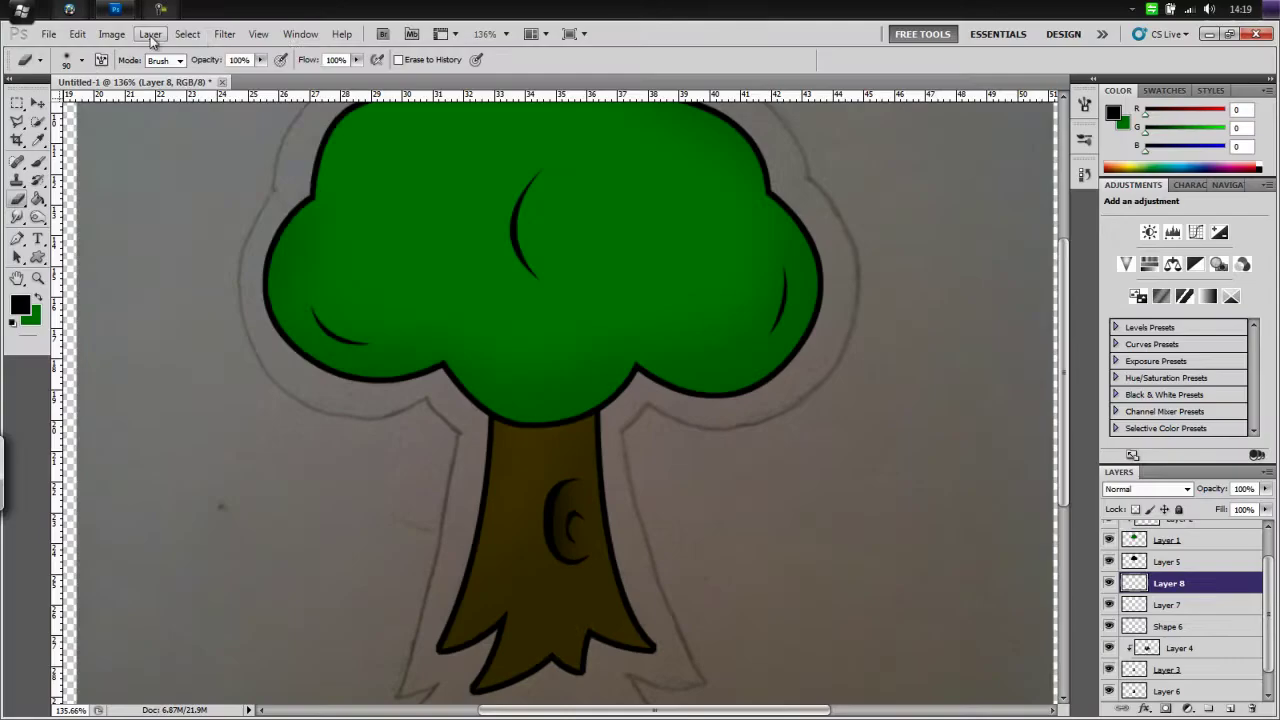
left_click(224, 34)
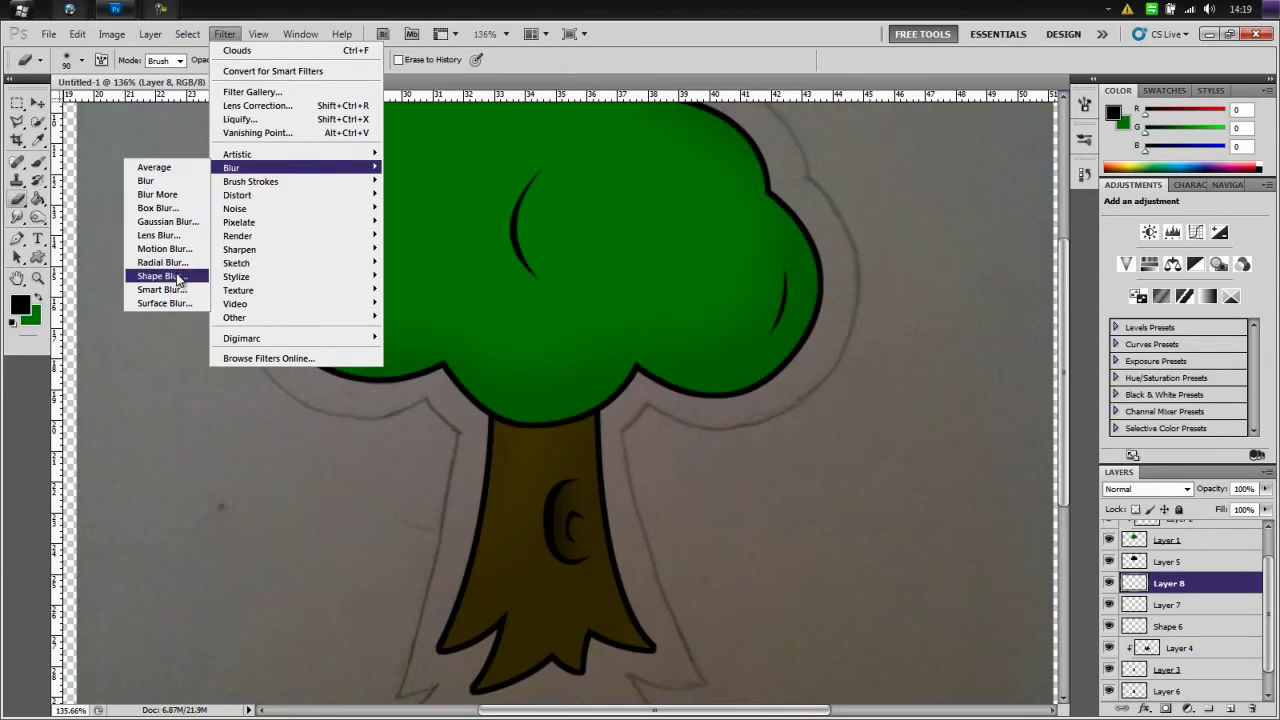
left_click(184, 248)
key("Return")
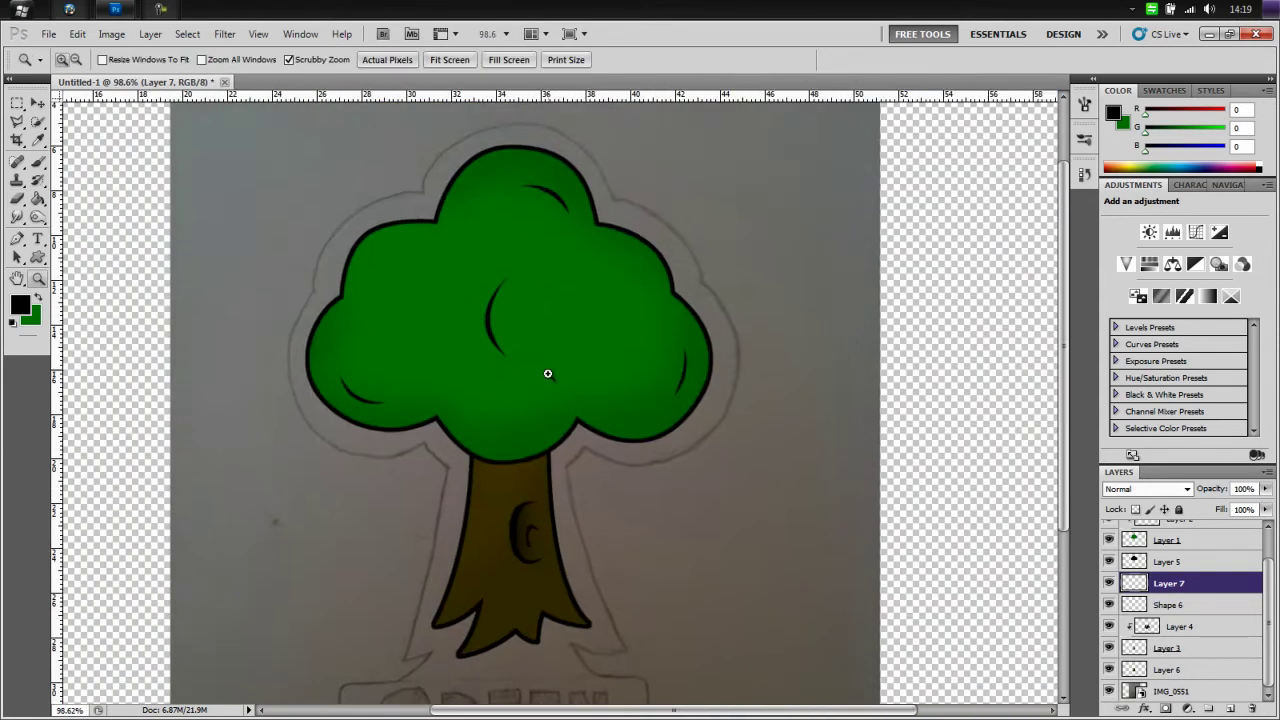
key("ctrl+z")
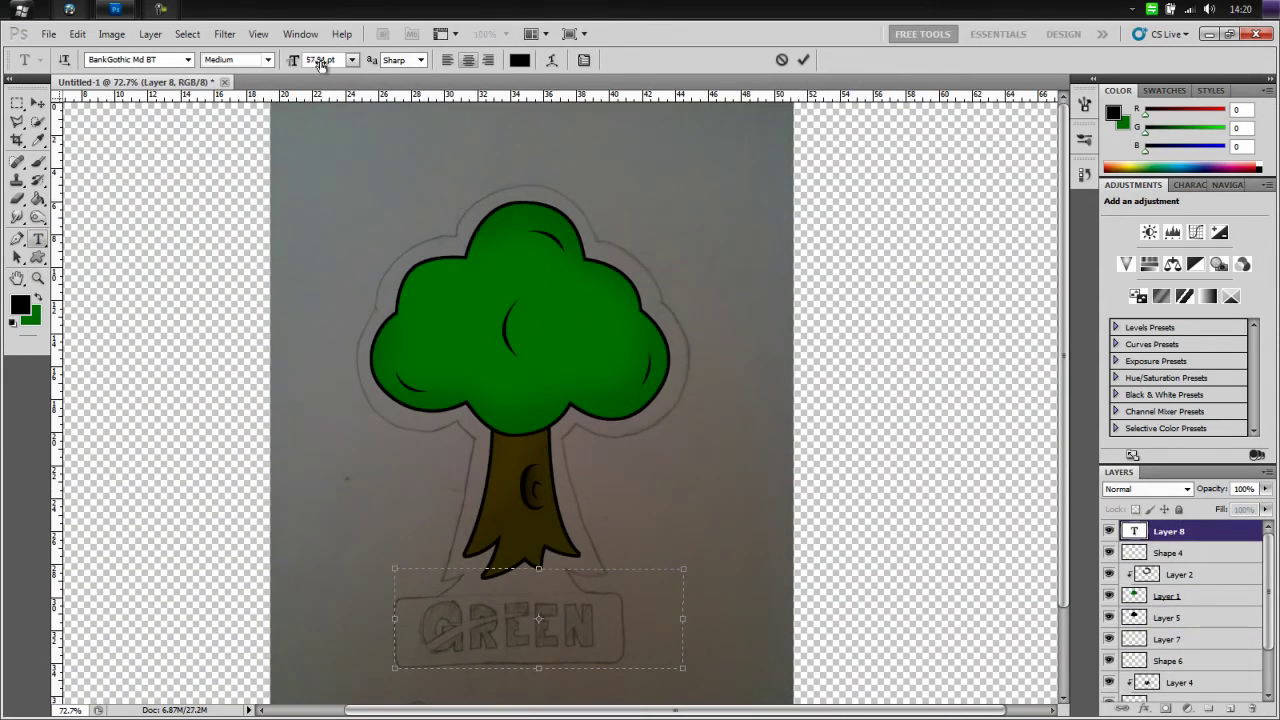
Type GREEN and set it in black Futura Std Extra Bold
type("GREEN")
key("ctrl+a")
left_click(187, 59)
scroll(163, 275, "down", 5)
scroll(163, 280, "down", 5)
scroll(145, 333, "down", 5)
scroll(145, 333, "down", 3)
scroll(140, 400, "down", 5)
scroll(140, 460, "up", 6)
scroll(133, 370, "up", 5)
scroll(150, 330, "up", 5)
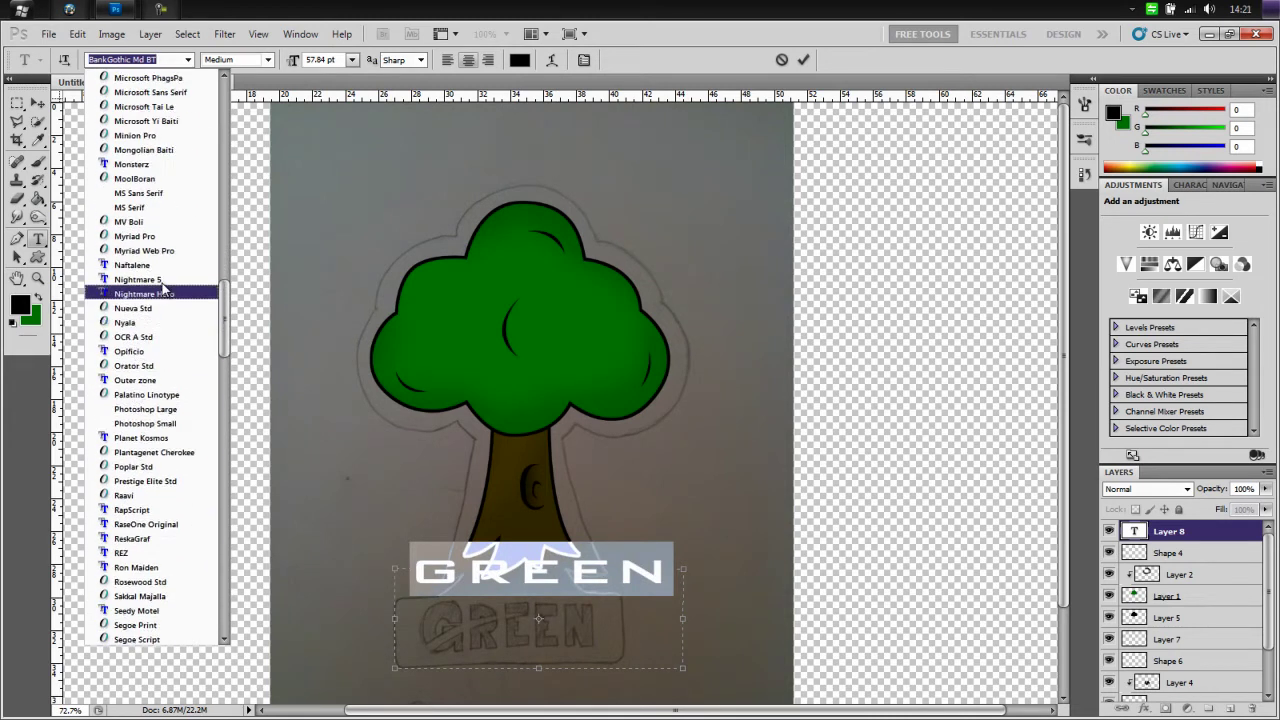
scroll(160, 260, "up", 5)
scroll(140, 235, "up", 5)
scroll(140, 270, "up", 5)
left_click(133, 351)
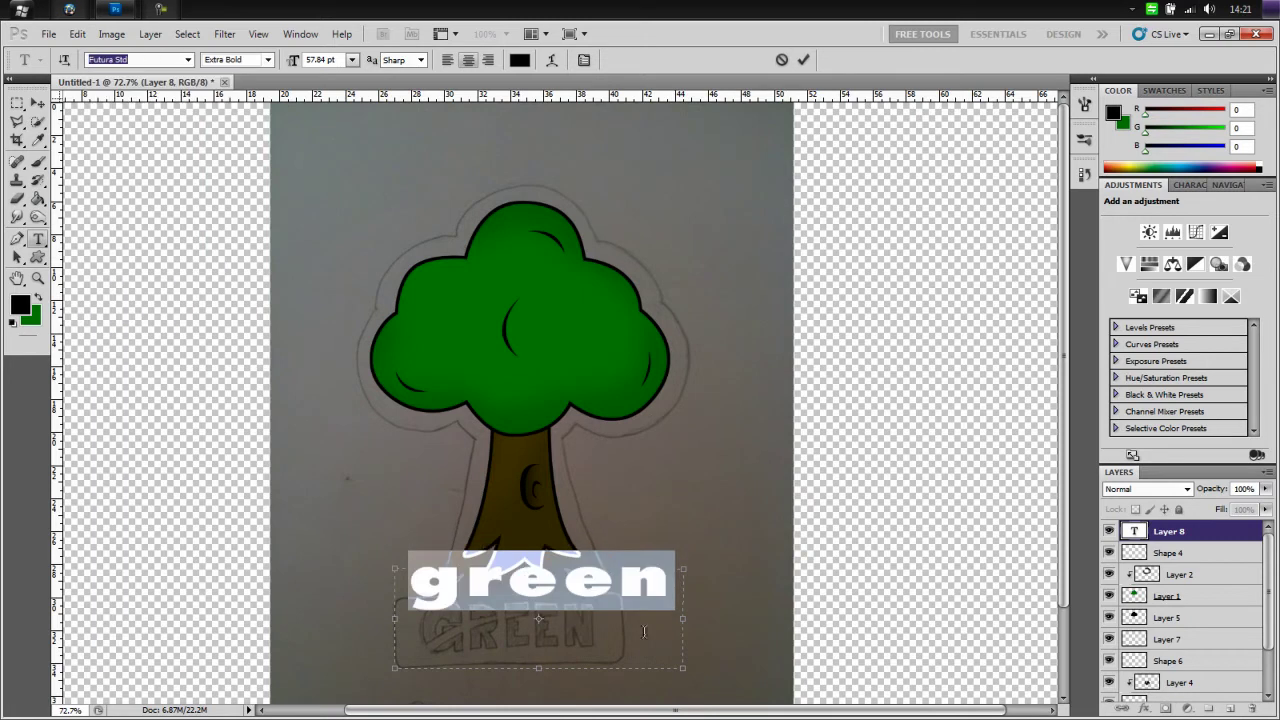
left_click(188, 60)
left_click(149, 61)
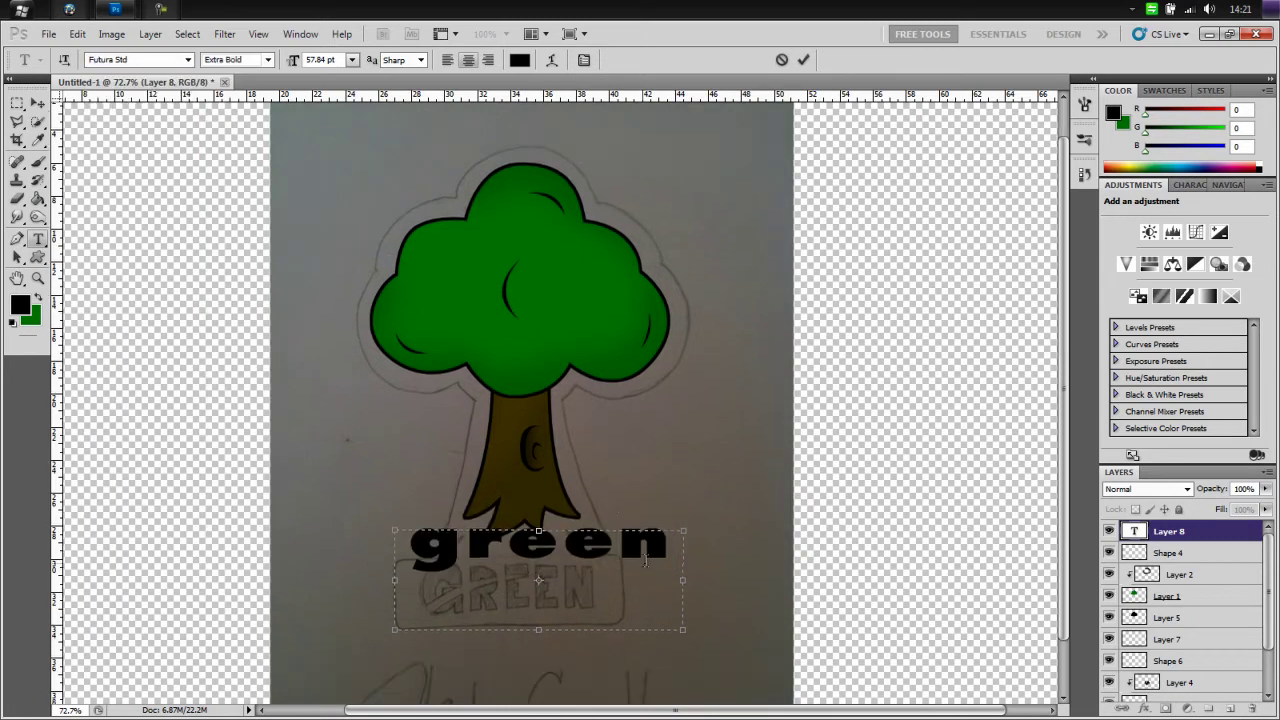
Free Transform GREEN proportionally to fill the sketched label
key("ctrl+plus")
key("ctrl+t")
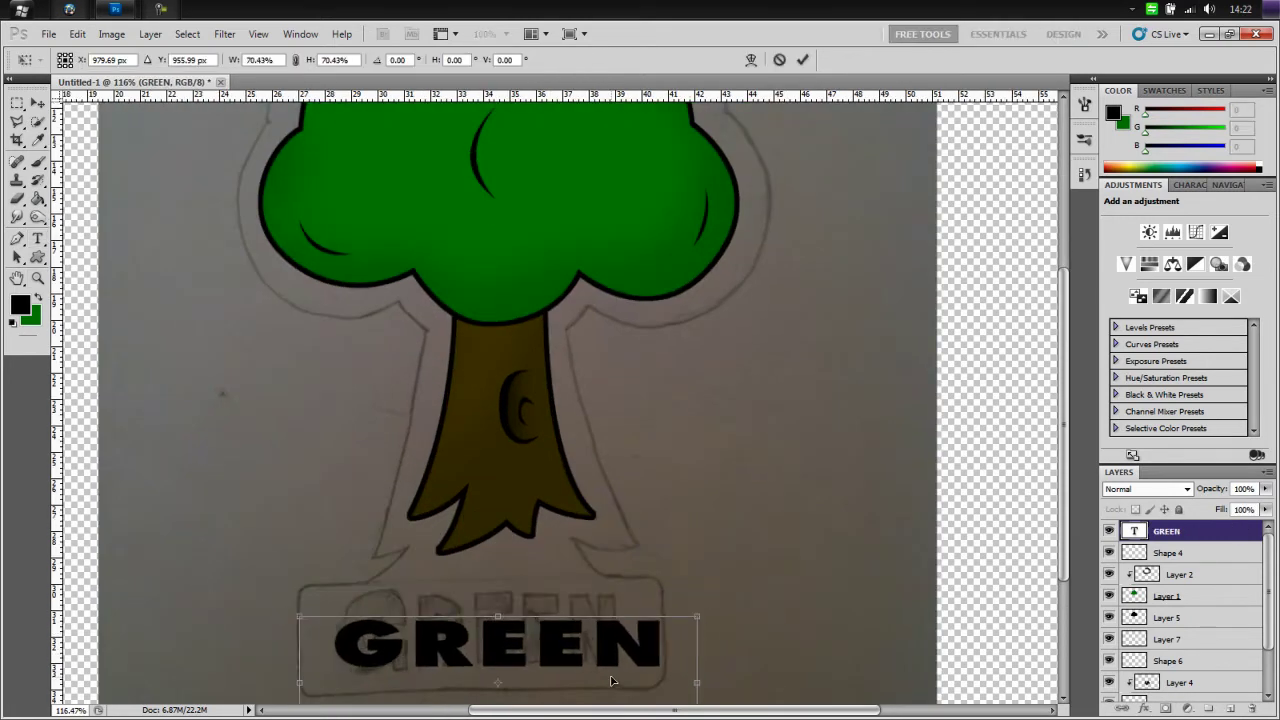
left_click_drag(715, 605, 703, 596)
key("Return")
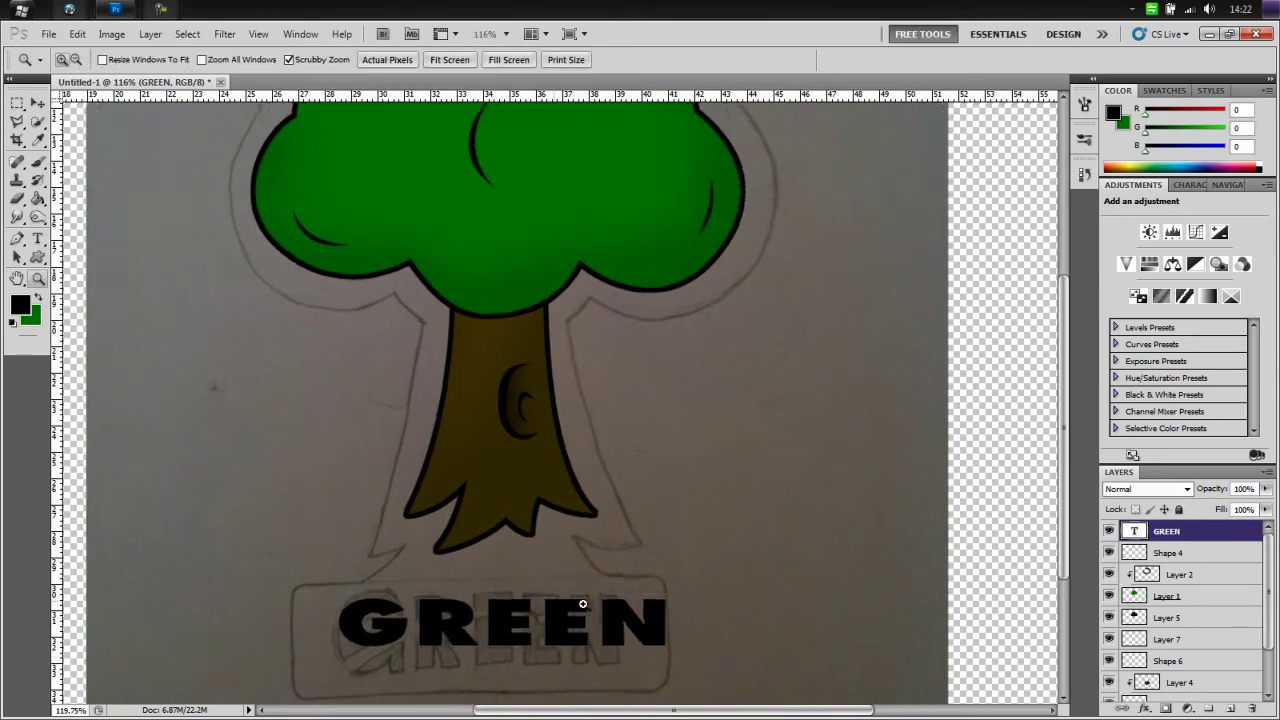
key("ctrl+0")
Apply a green preset style to GREEN and darken its gradient overlay's green stop
left_click(1211, 90)
left_click(1138, 158)
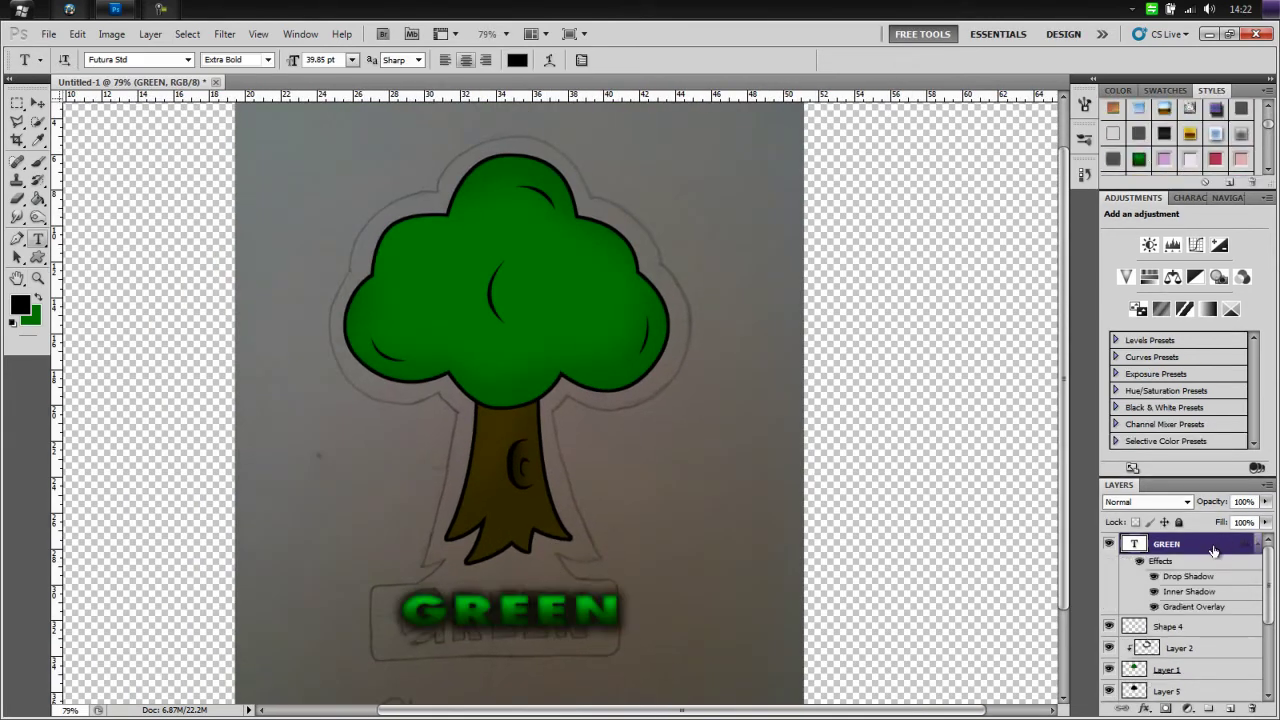
double_click(1212, 551)
left_click(723, 224)
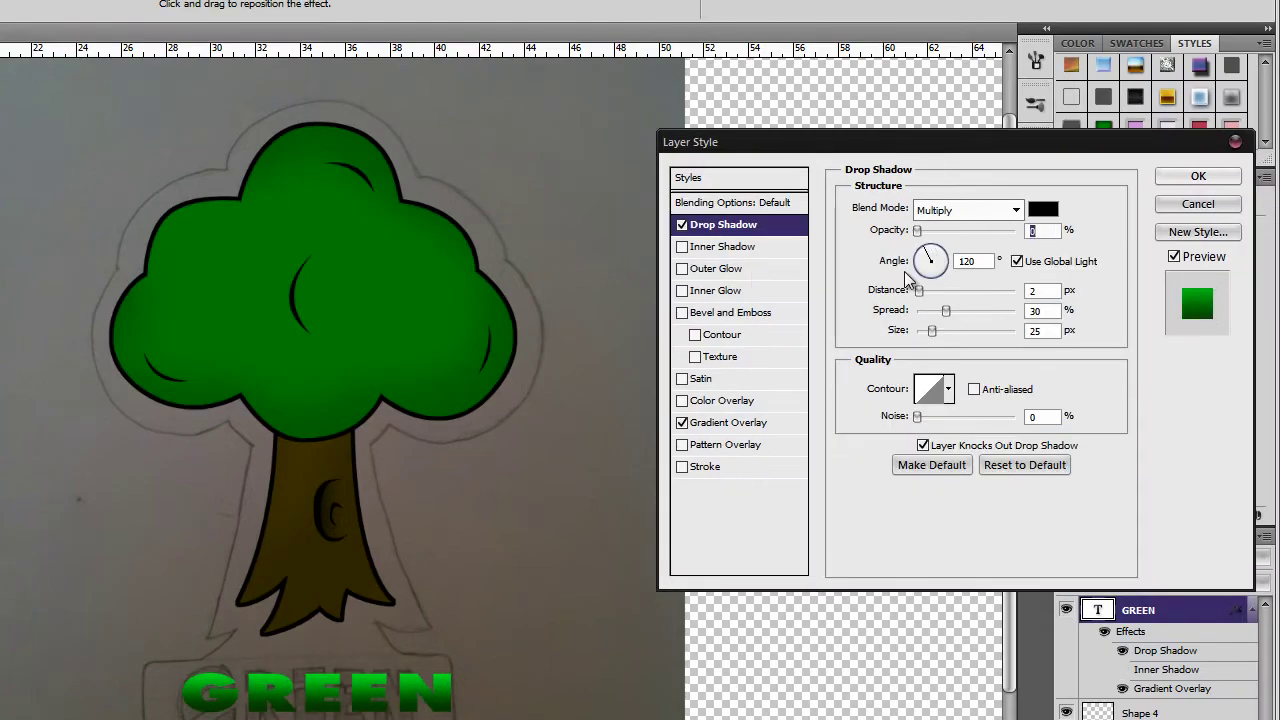
left_click(740, 422)
left_click(970, 252)
double_click(766, 512)
left_click(894, 200)
left_click(1106, 103)
left_click(1108, 209)
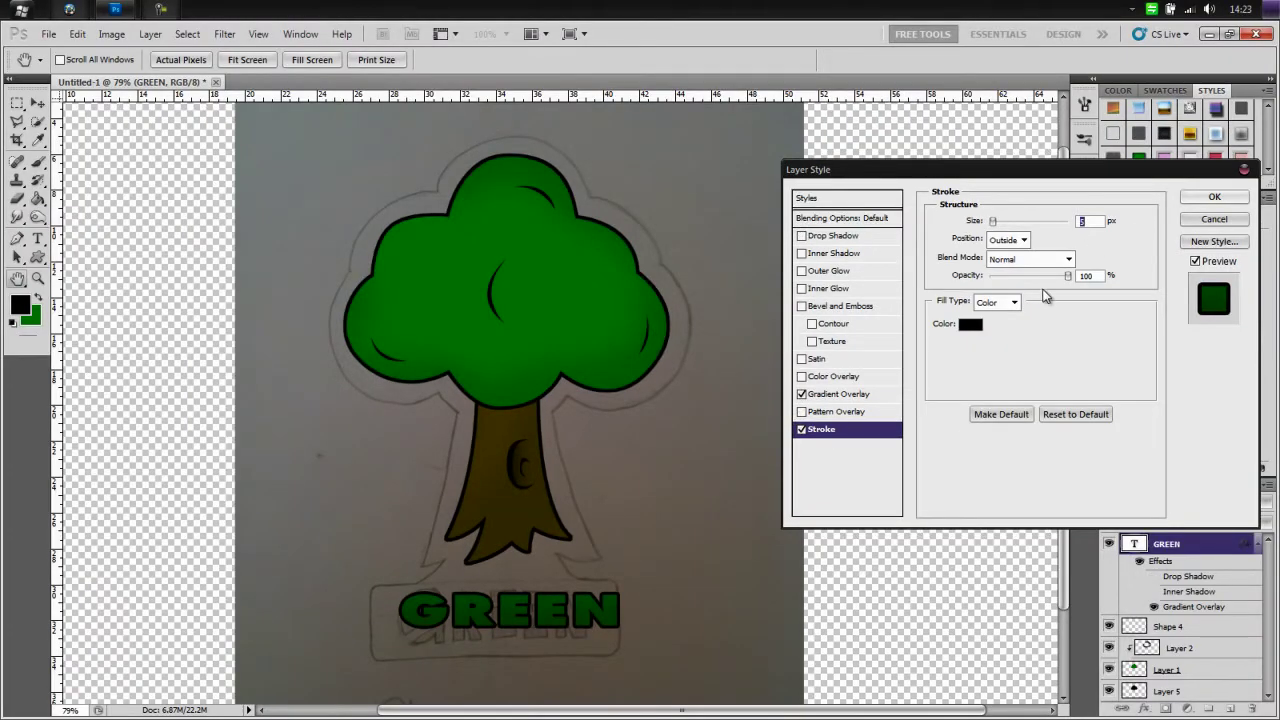
Add a black stroke to GREEN and draw a rounded rectangle behind it
left_click(1200, 199)
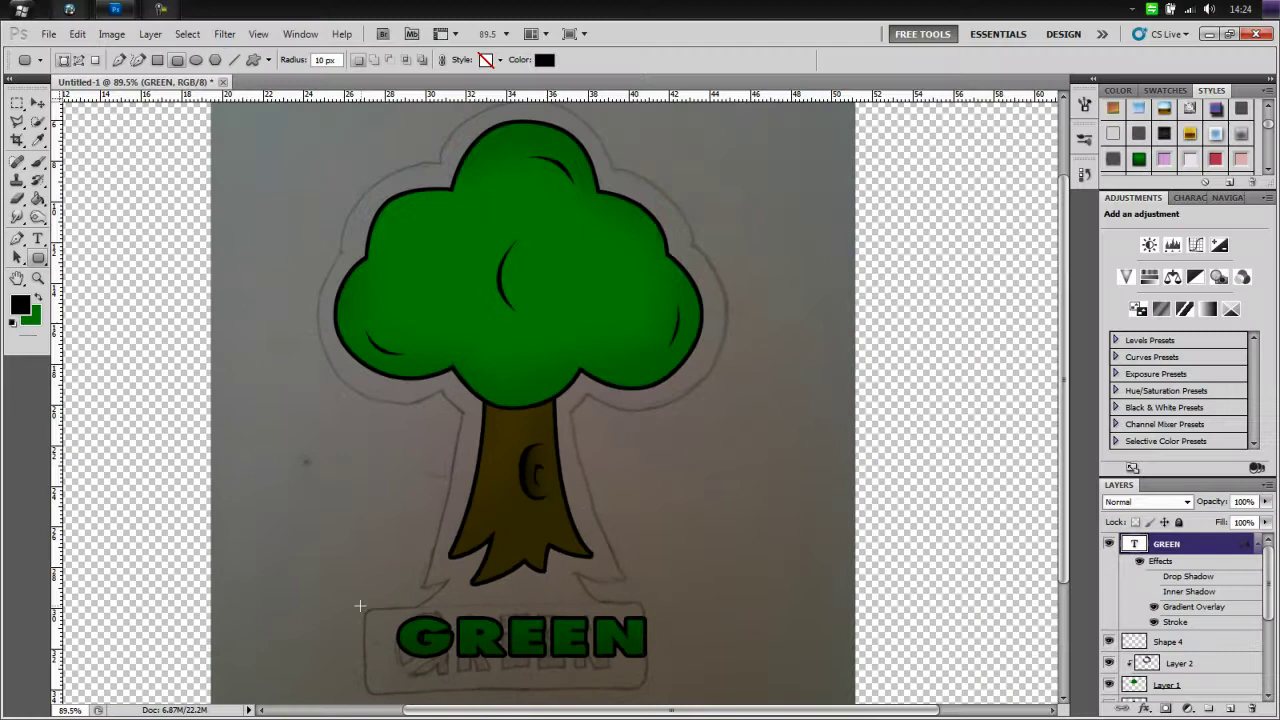
scroll(1190, 620, "down", 5)
left_click(1211, 692)
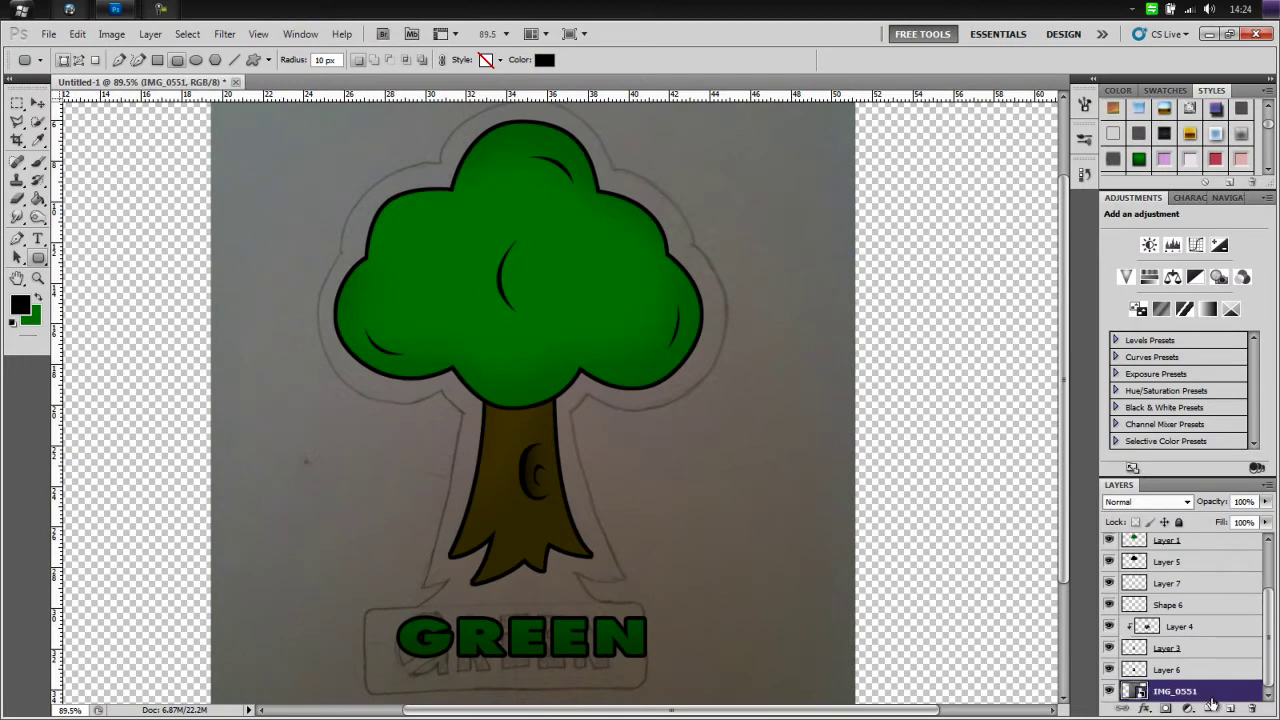
left_click_drag(677, 671, 676, 662)
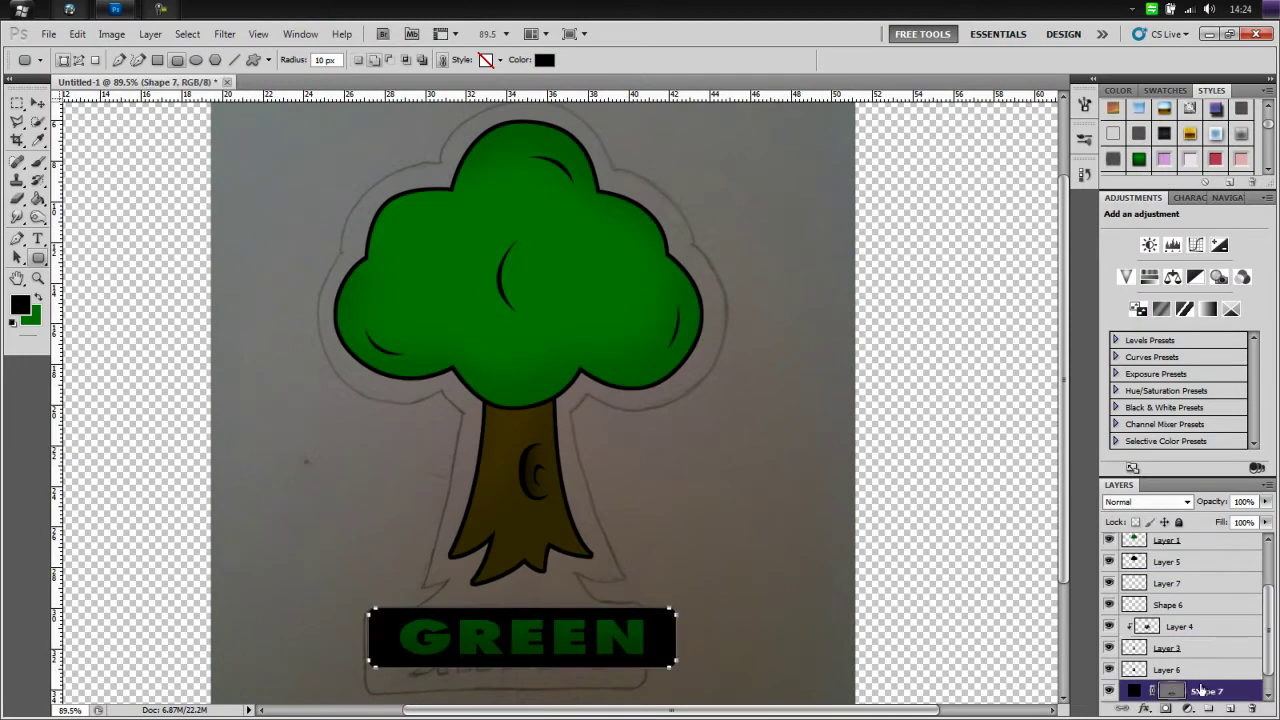
Add an empty Layer 8 with the brush ready and pick a new foreground colour
key("b")
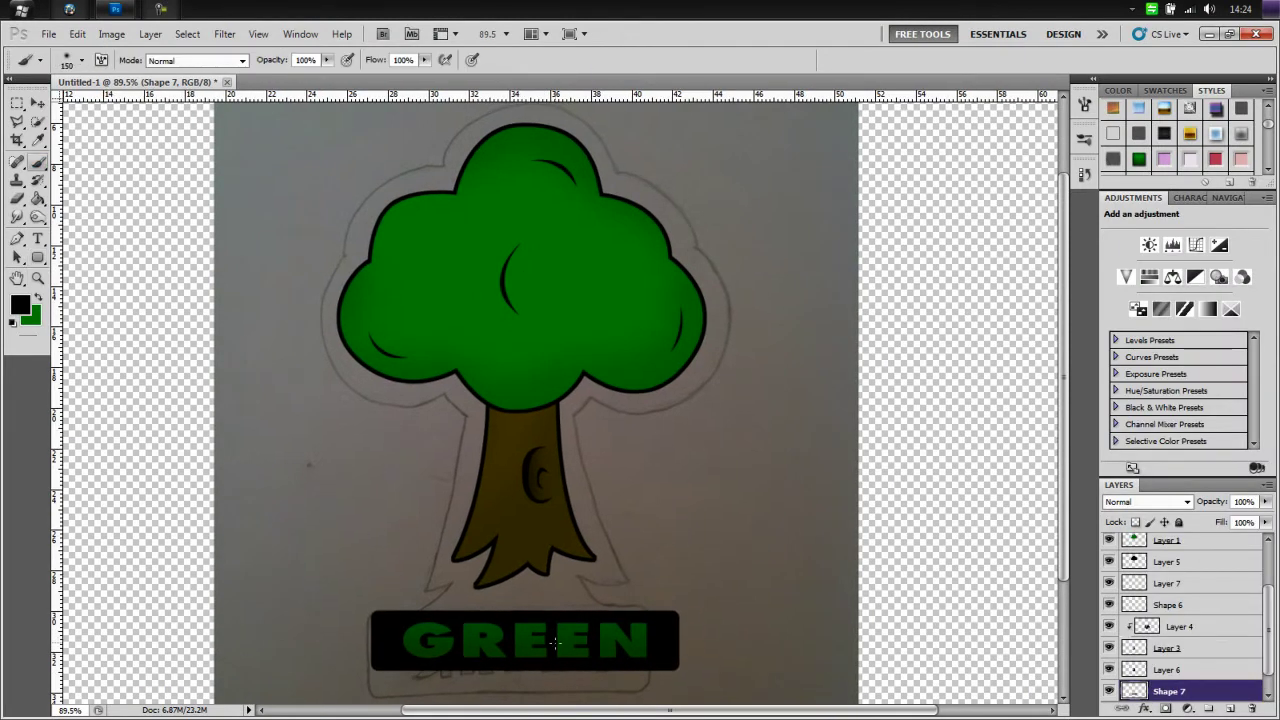
scroll(520, 643, "down", 1)
left_click(1231, 708)
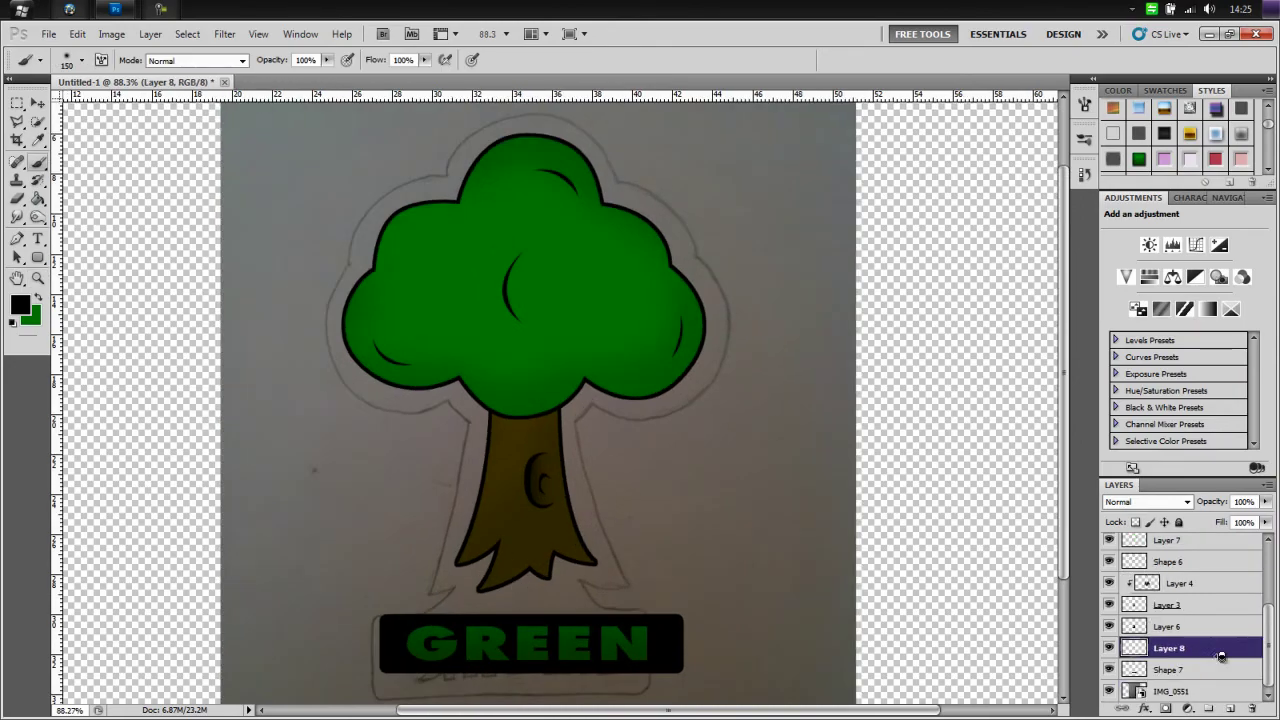
left_click(20, 305)
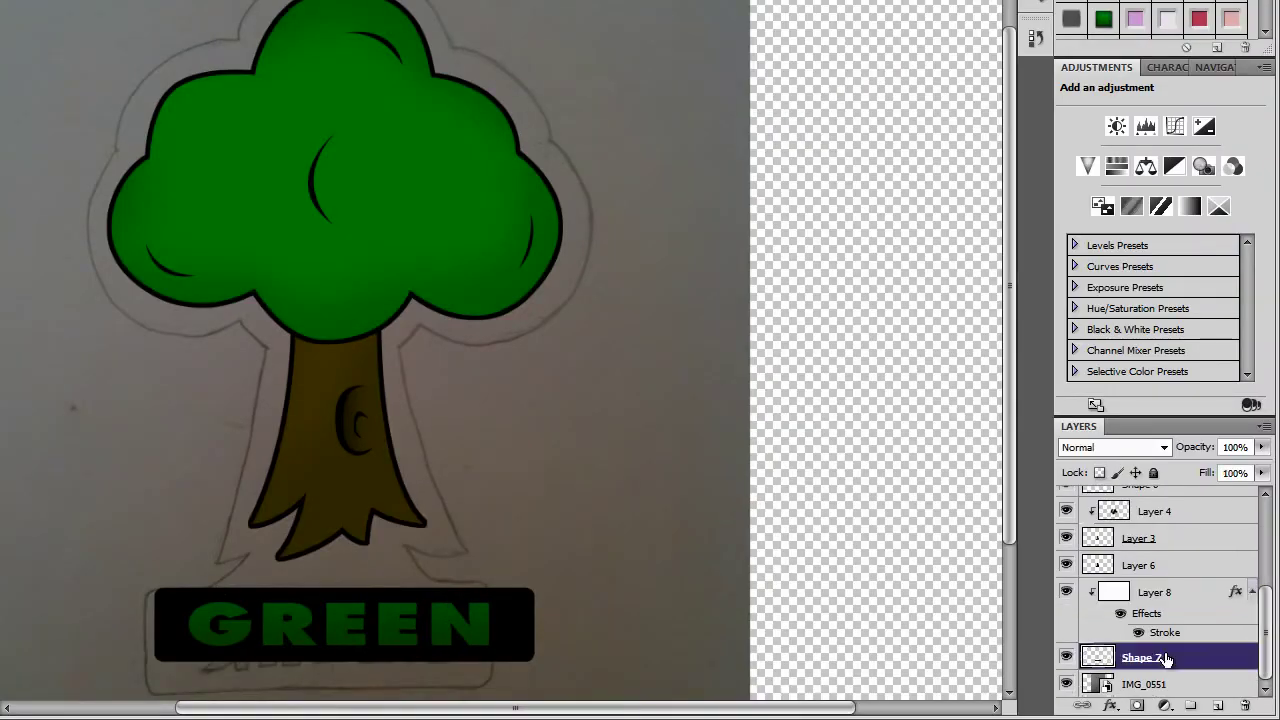
Delete Layer 8, then trace the sticker outline around tree and label and make it a selection
left_click_drag(1157, 630, 1244, 706)
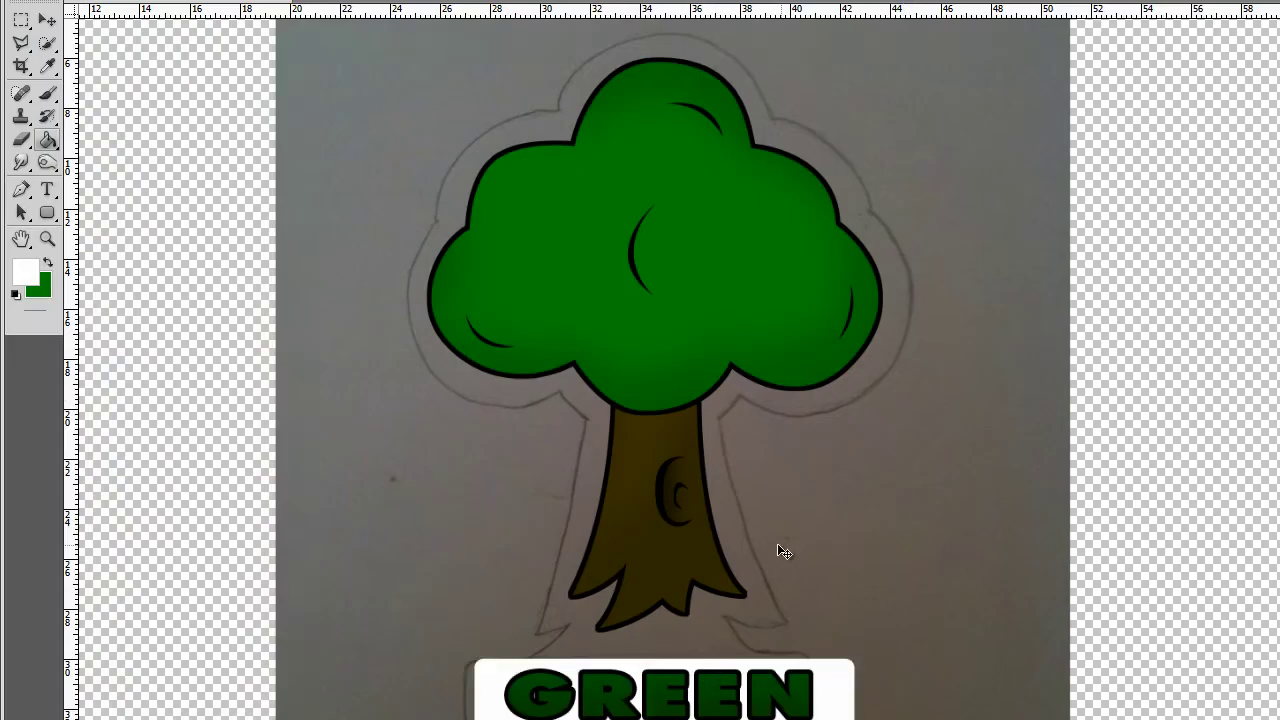
left_click(649, 320)
key("p")
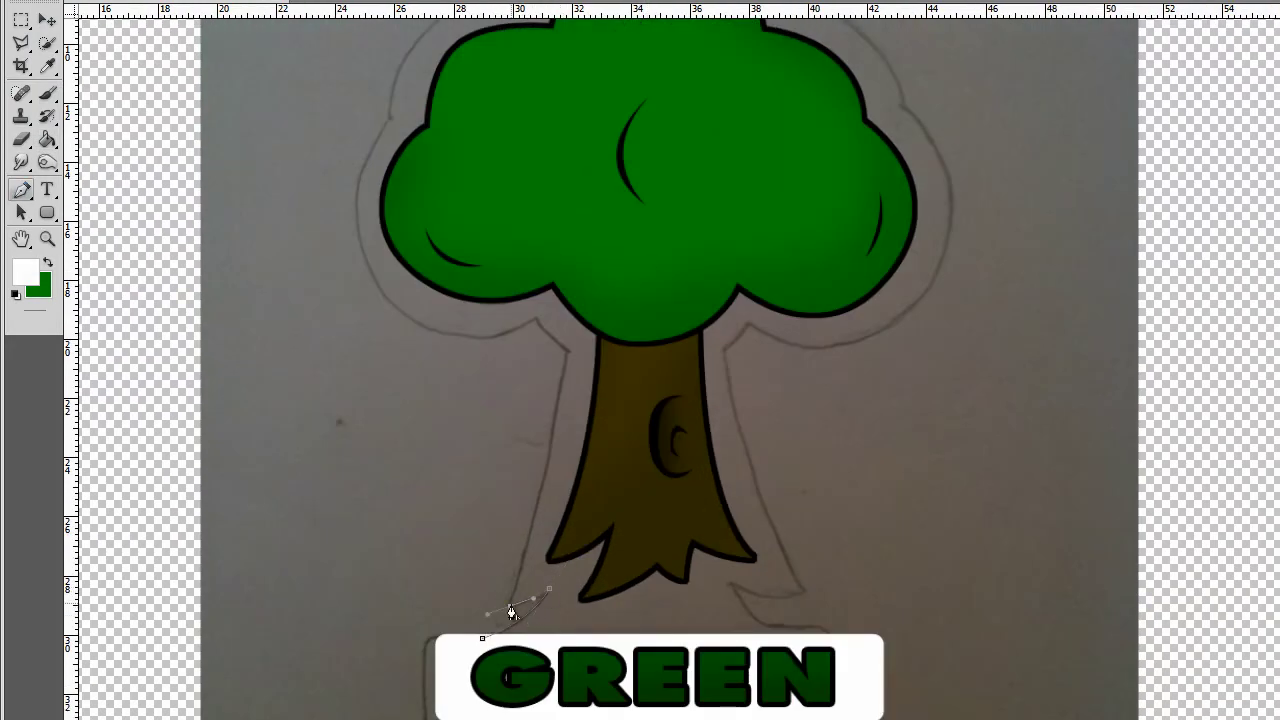
left_click(390, 127)
scroll(390, 127, "up", 3)
left_click_drag(465, 158, 587, 183)
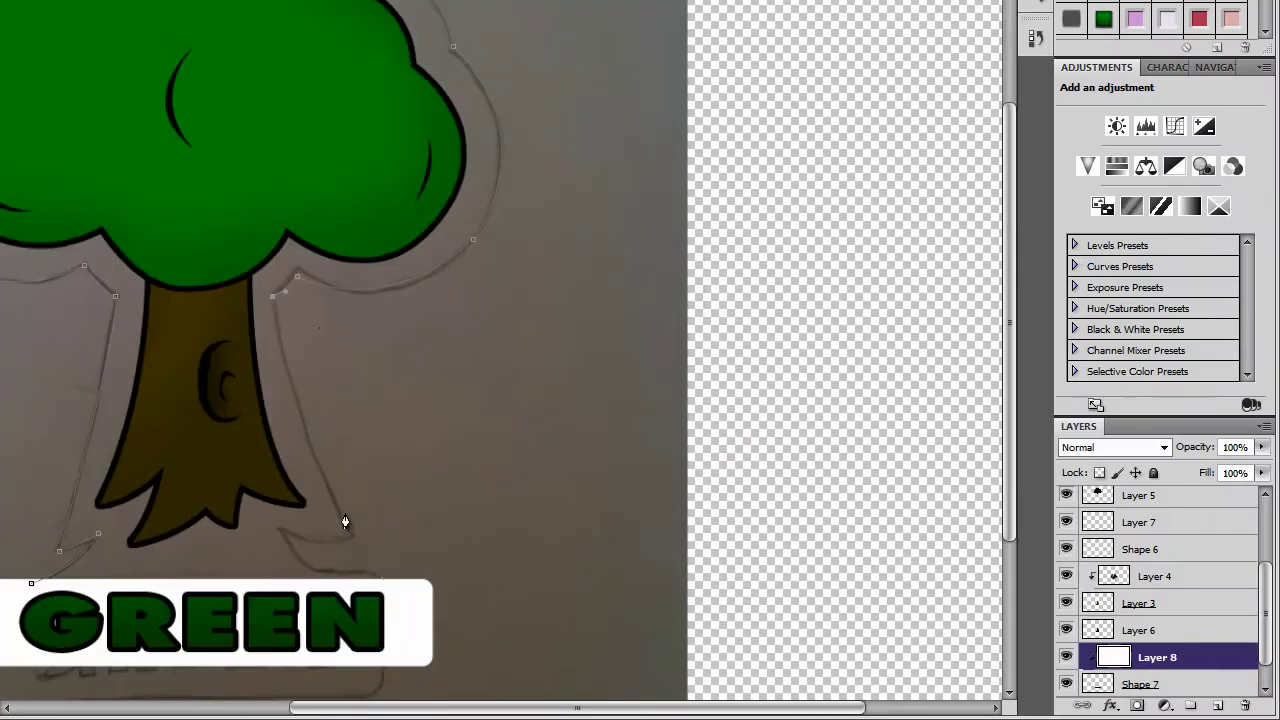
left_click_drag(537, 565, 584, 635)
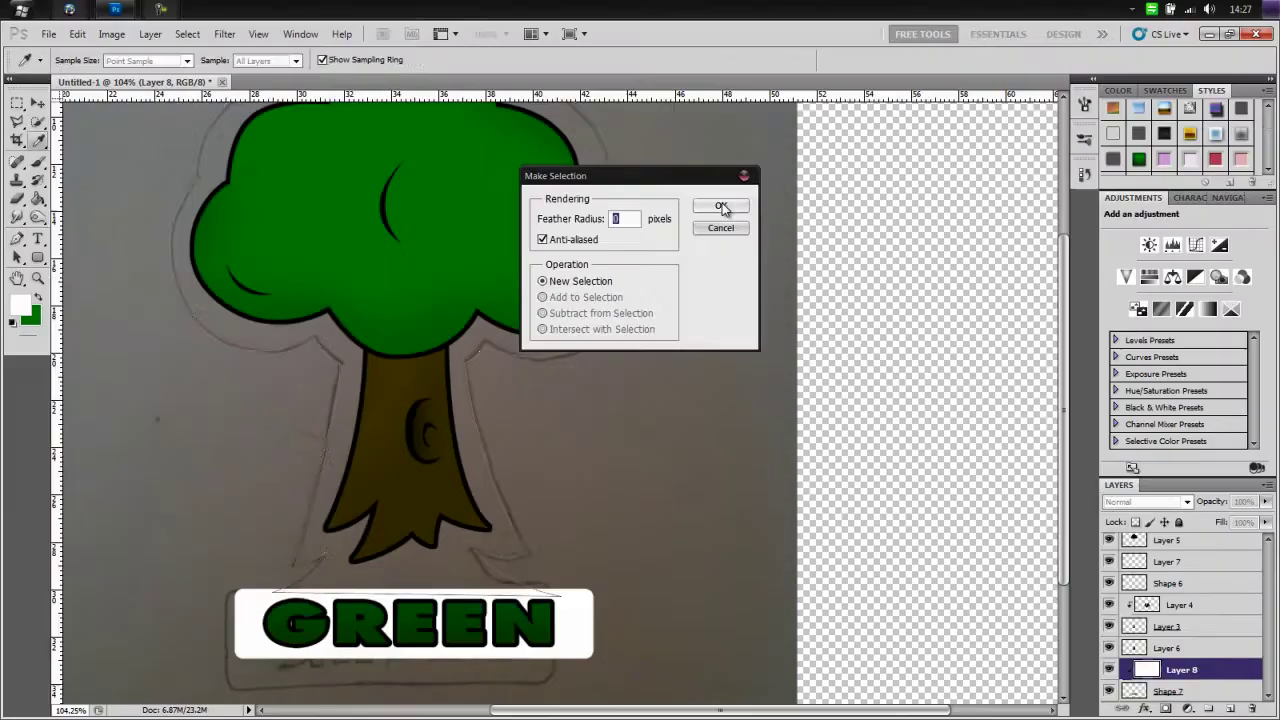
left_click(723, 206)
left_click(414, 371)
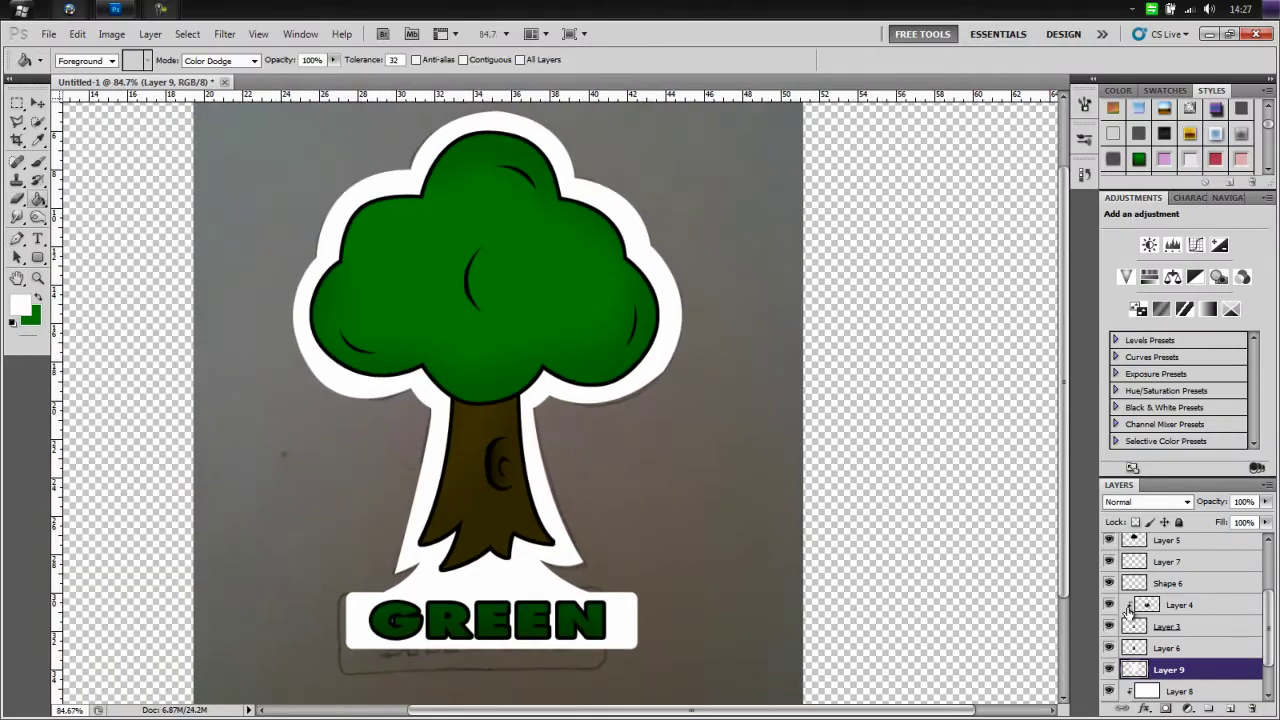
Discard the gradient style that was applied to the white outline layer
left_click_drag(996, 311, 1049, 329)
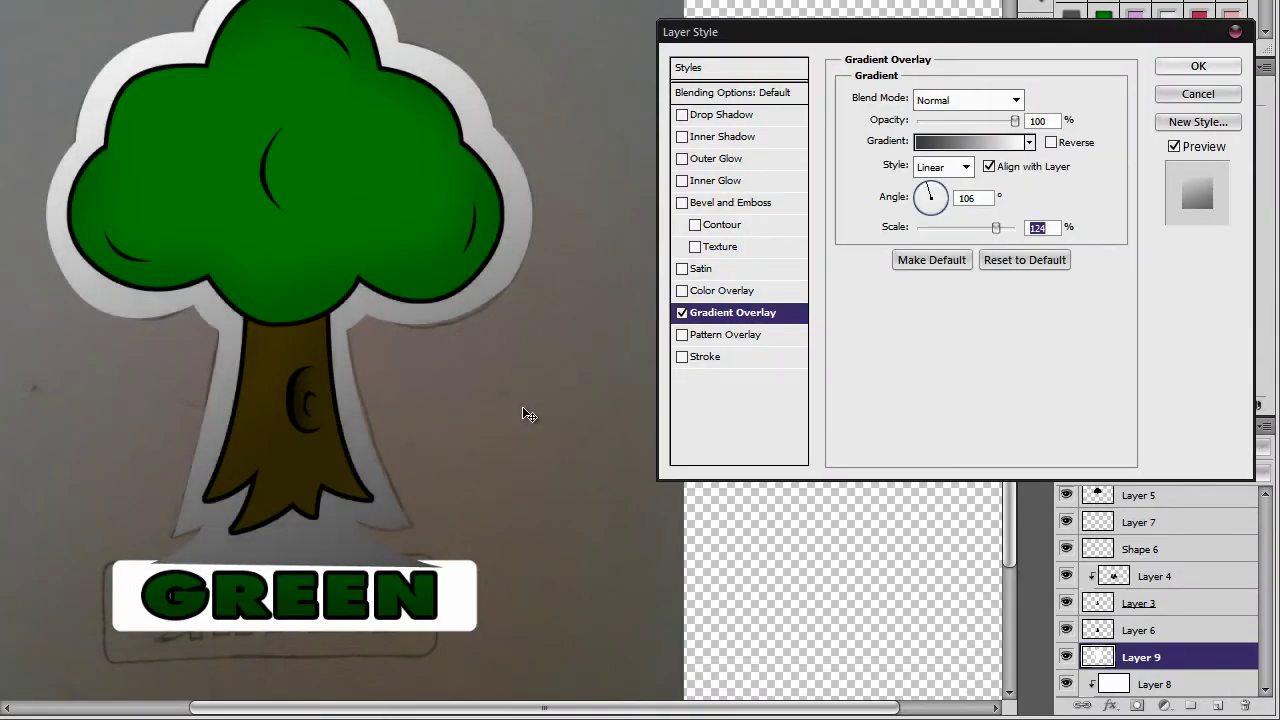
key("Escape")
left_click(1142, 657)
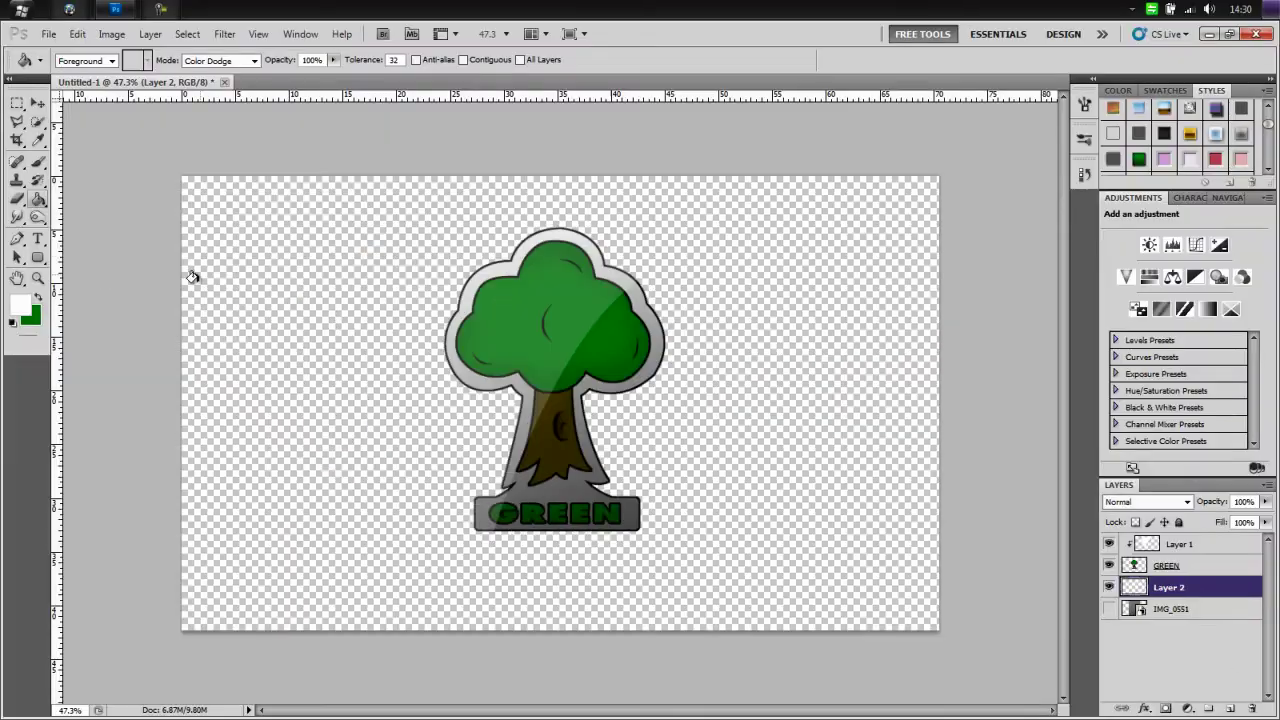
Fill a new background layer white and give it a grey gradient overlay
left_click(193, 277)
key("b")
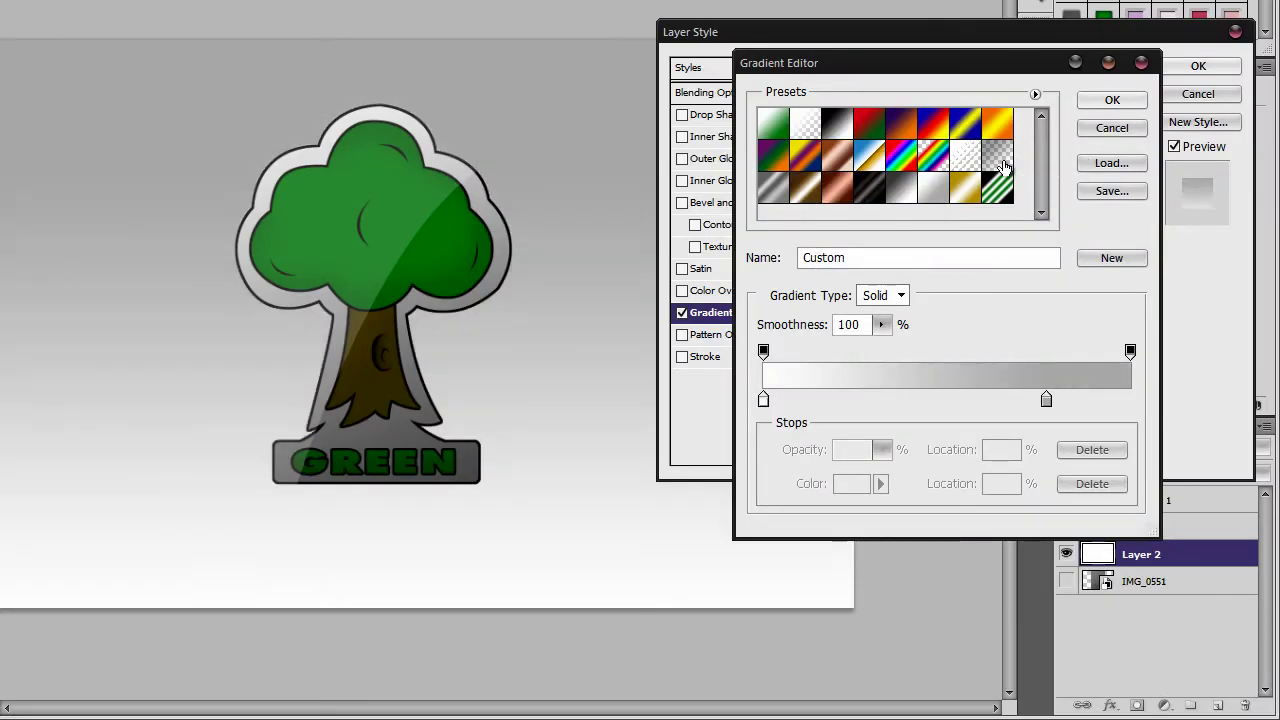
left_click(1111, 128)
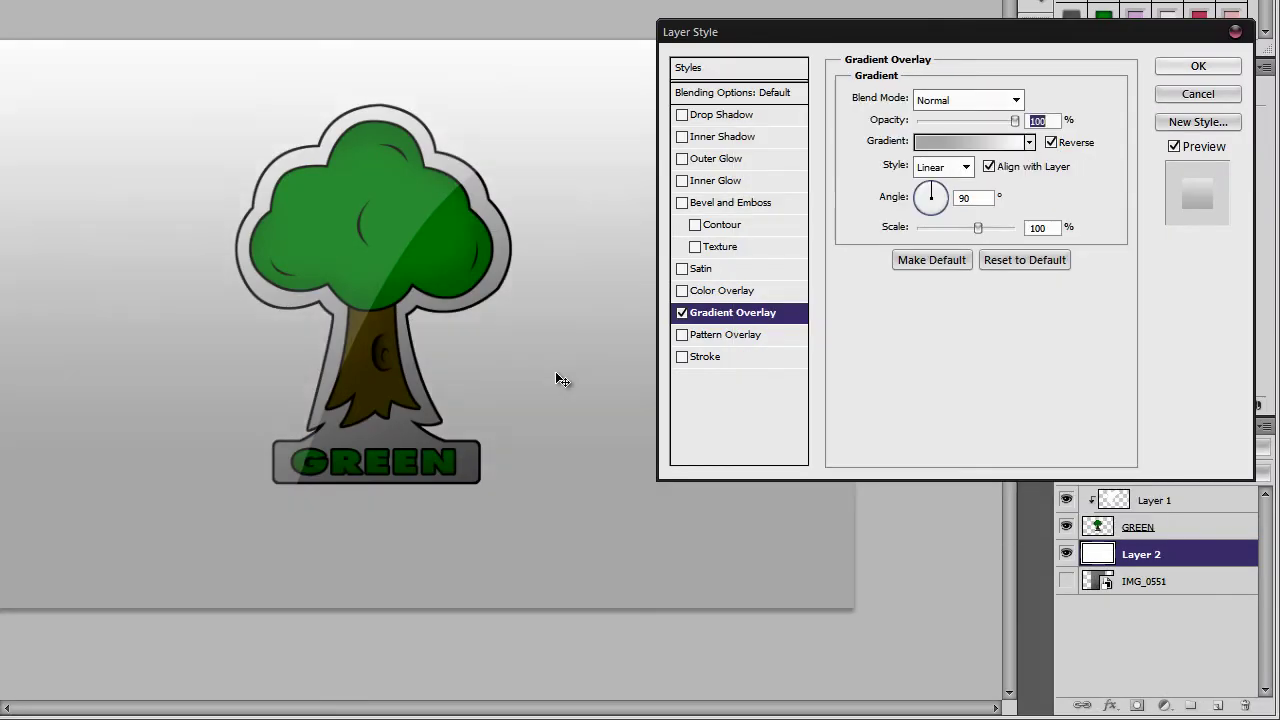
key("Return")
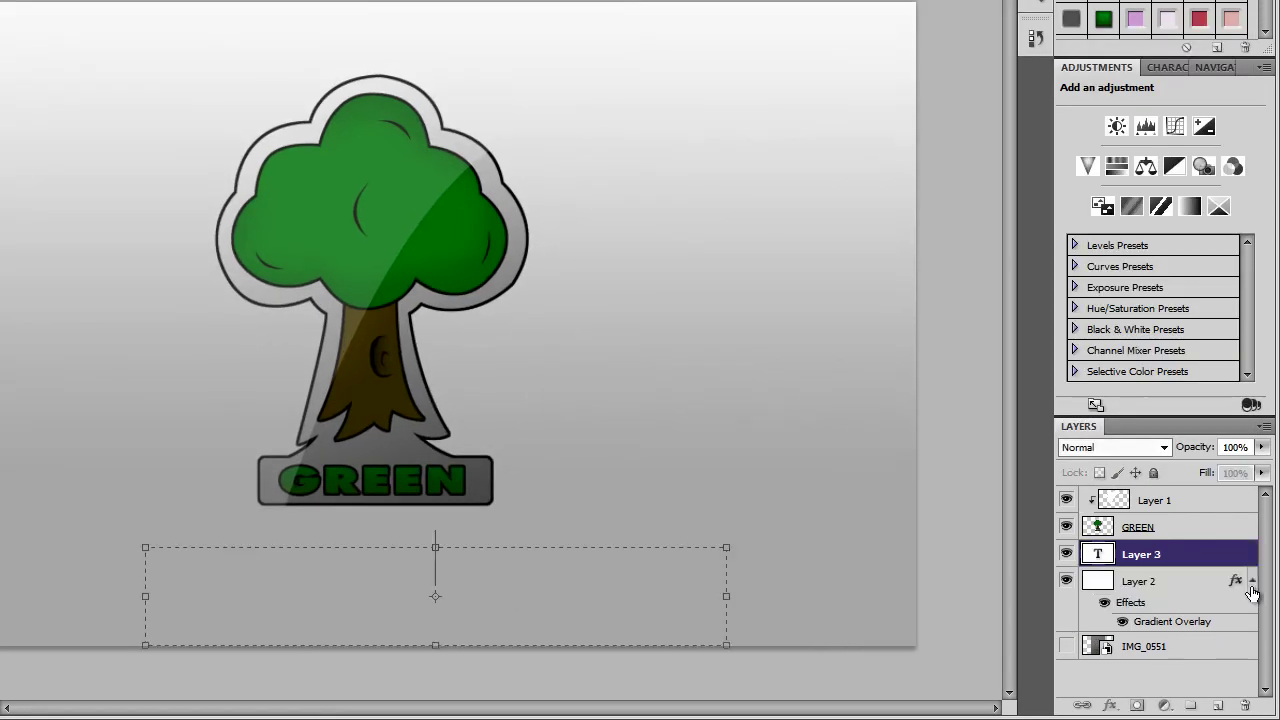
Type 'Think Green!' below the badge in Brush Script Std and add a horizontal guide
left_click(458, 543)
type("Think Green!")
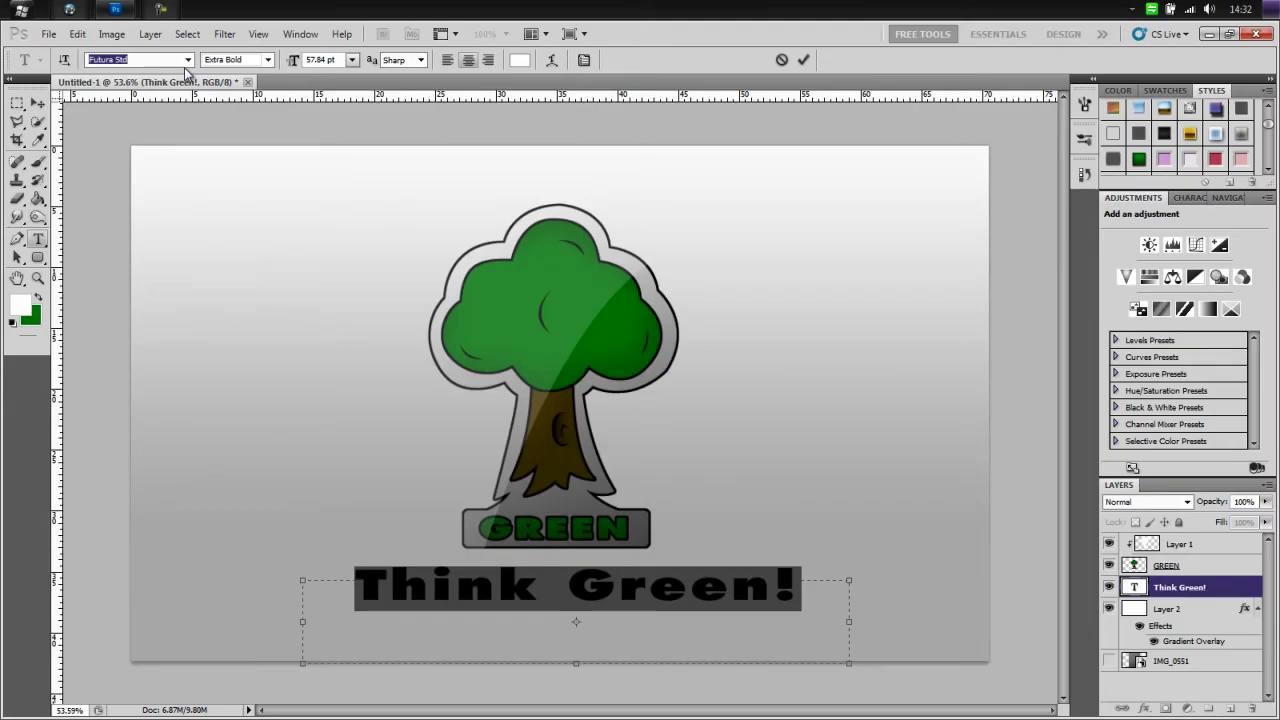
key("Down")
key("Down")
key("Down")
key("Down")
key("Down")
key("Down")
left_click(1226, 597)
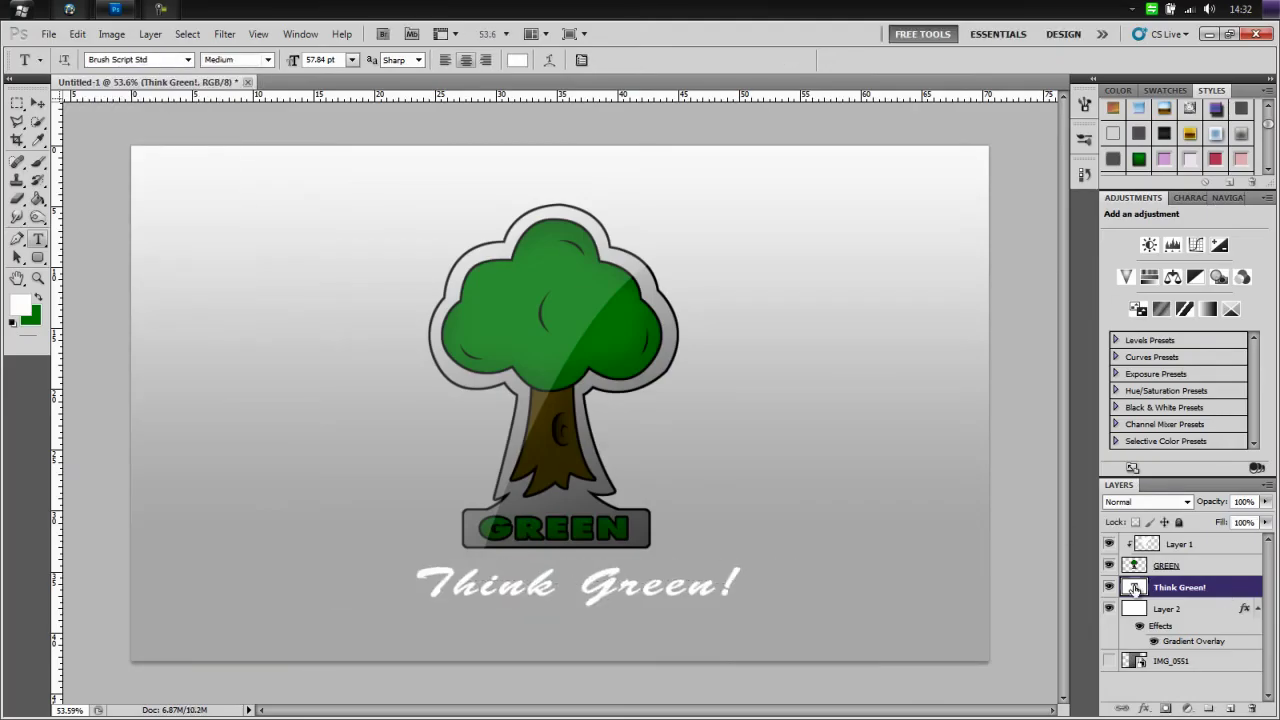
left_click(1168, 608)
left_click_drag(600, 95, 57, 406)
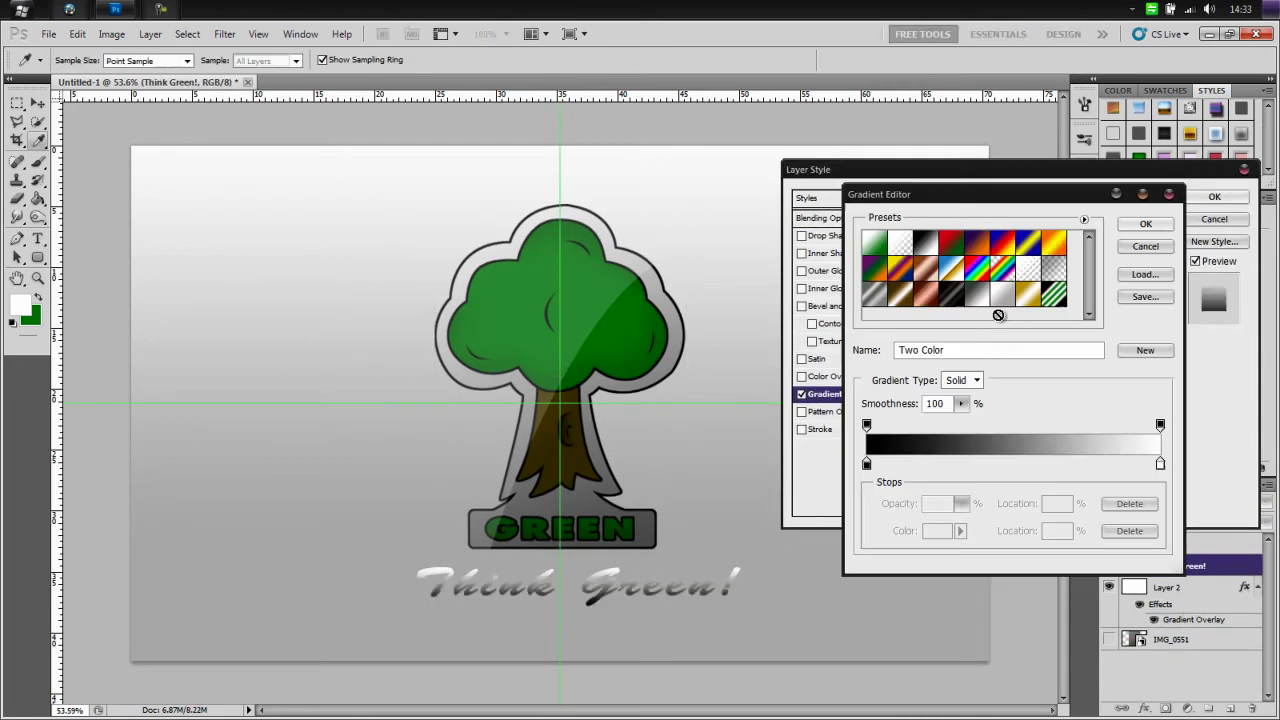
Tint the 'Think Green!' caption dark green with a clipped fill layer, then add a new layer
left_click(874, 243)
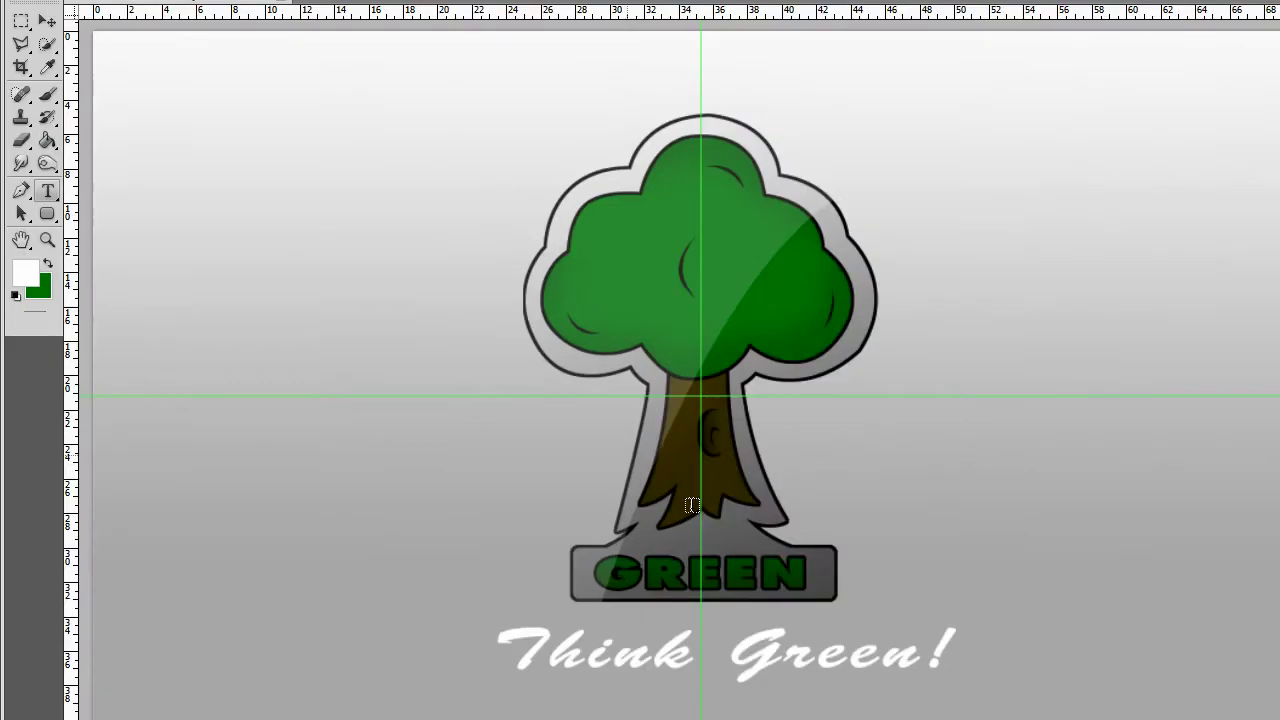
key("x")
key("g")
left_click(669, 339)
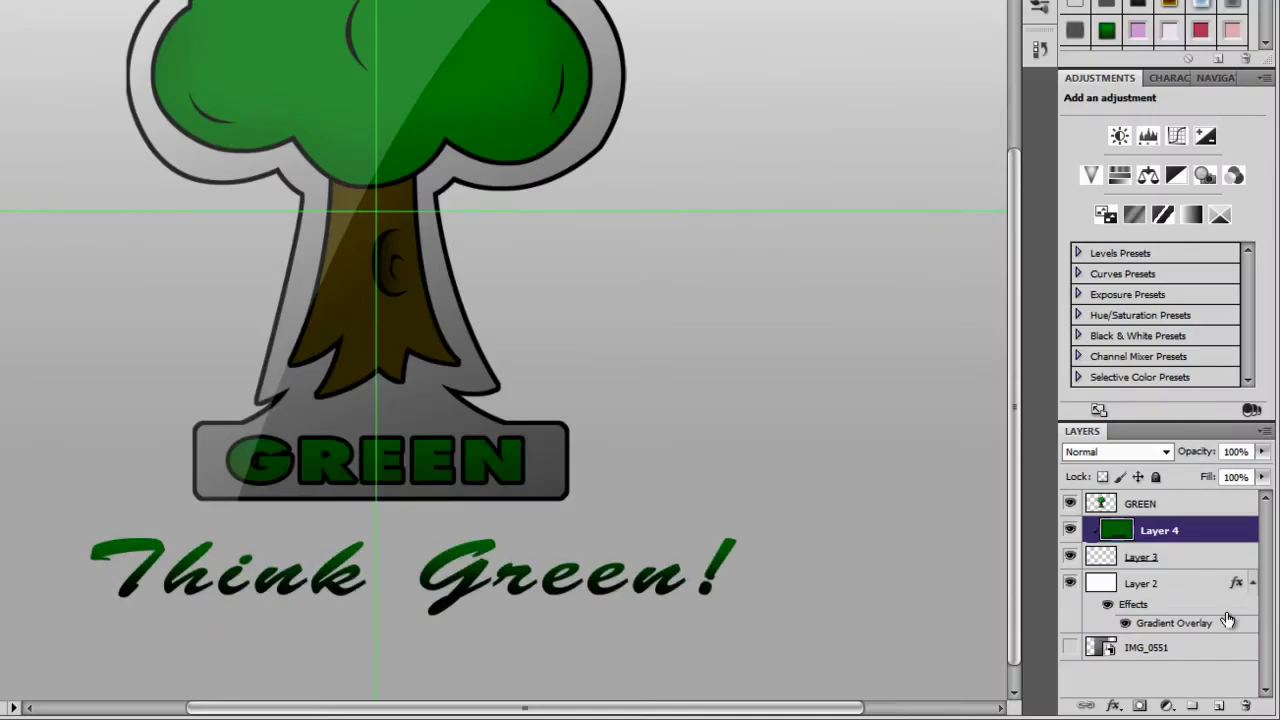
left_click(1231, 708)
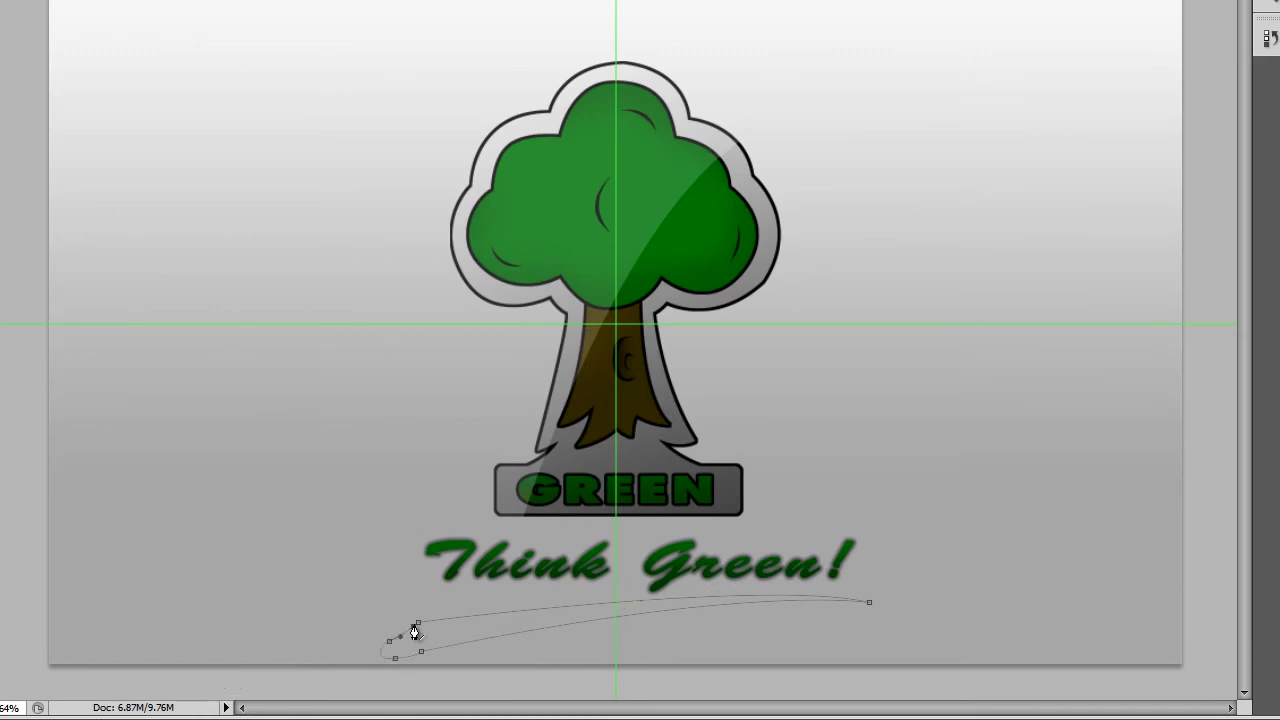
Convert the swoosh path to a selection and fill it with green
right_click(415, 632)
key("Return")
left_click(38, 199)
left_click(521, 640)
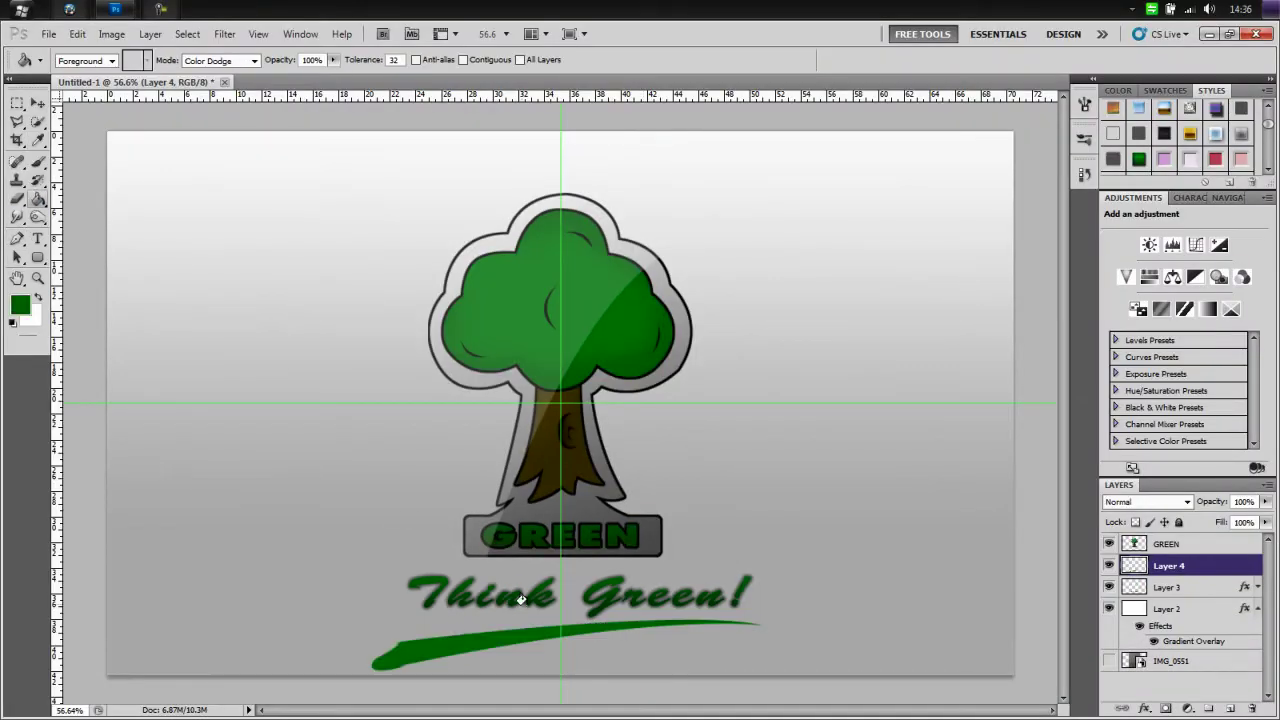
Shade the swoosh darker toward its left end at 33% opacity and merge the shading in
left_click_drag(389, 680, 1215, 509)
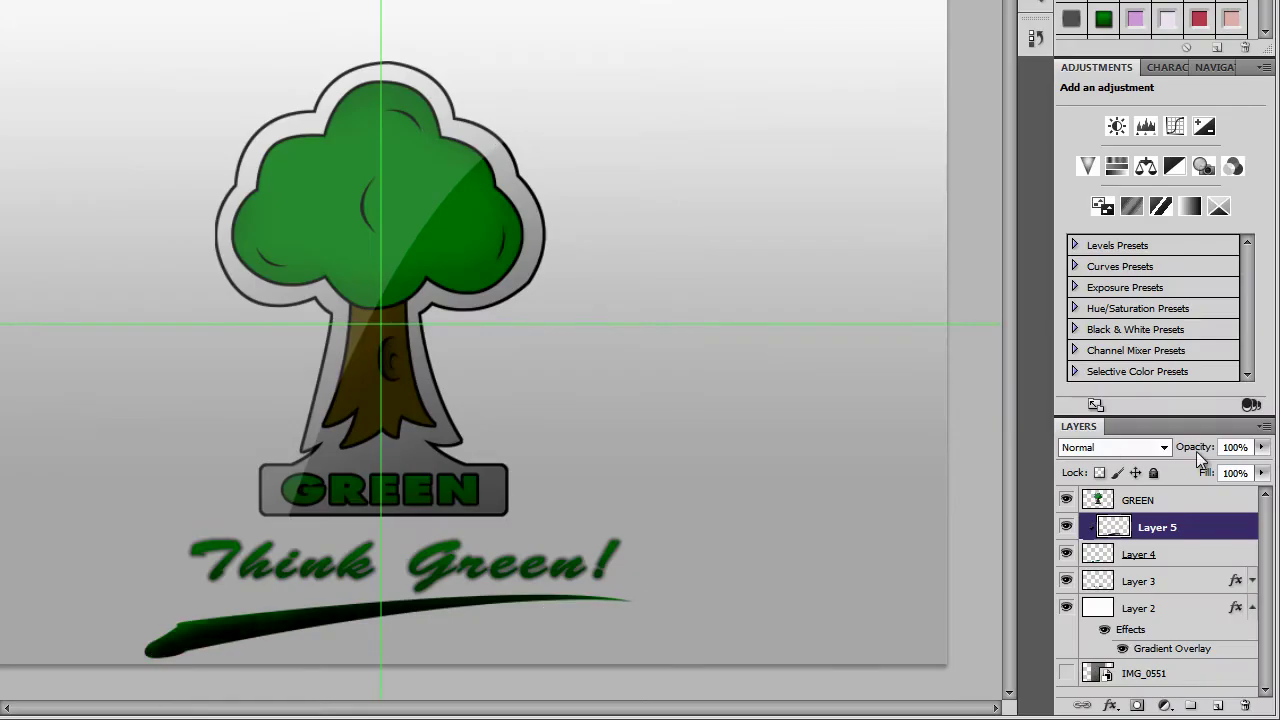
left_click_drag(1145, 453, 1132, 453)
key("Return")
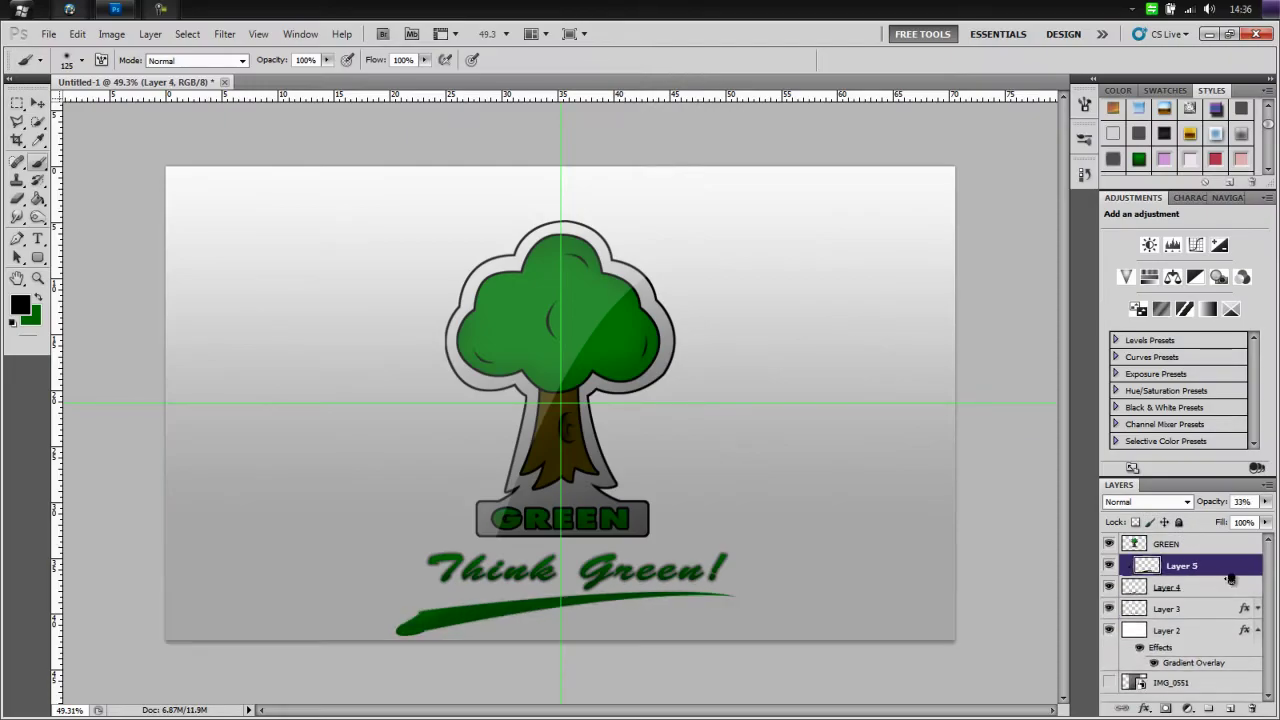
key("Delete")
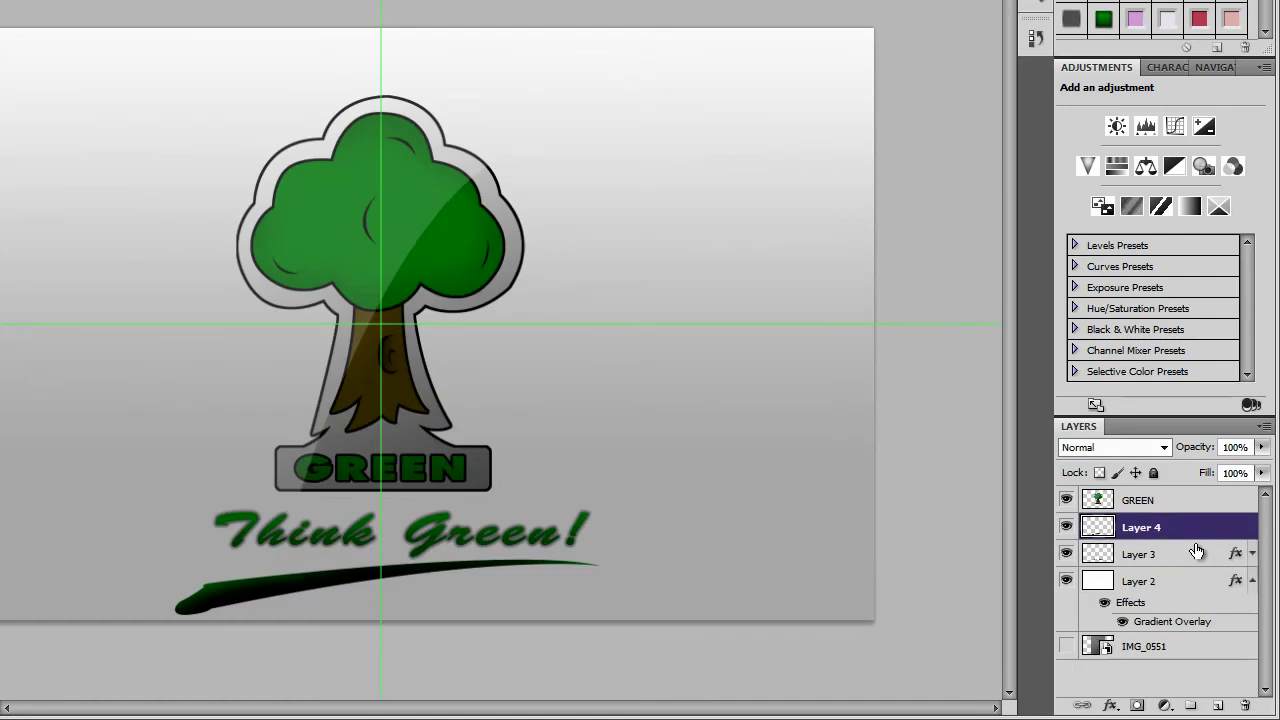
key("ctrl+t")
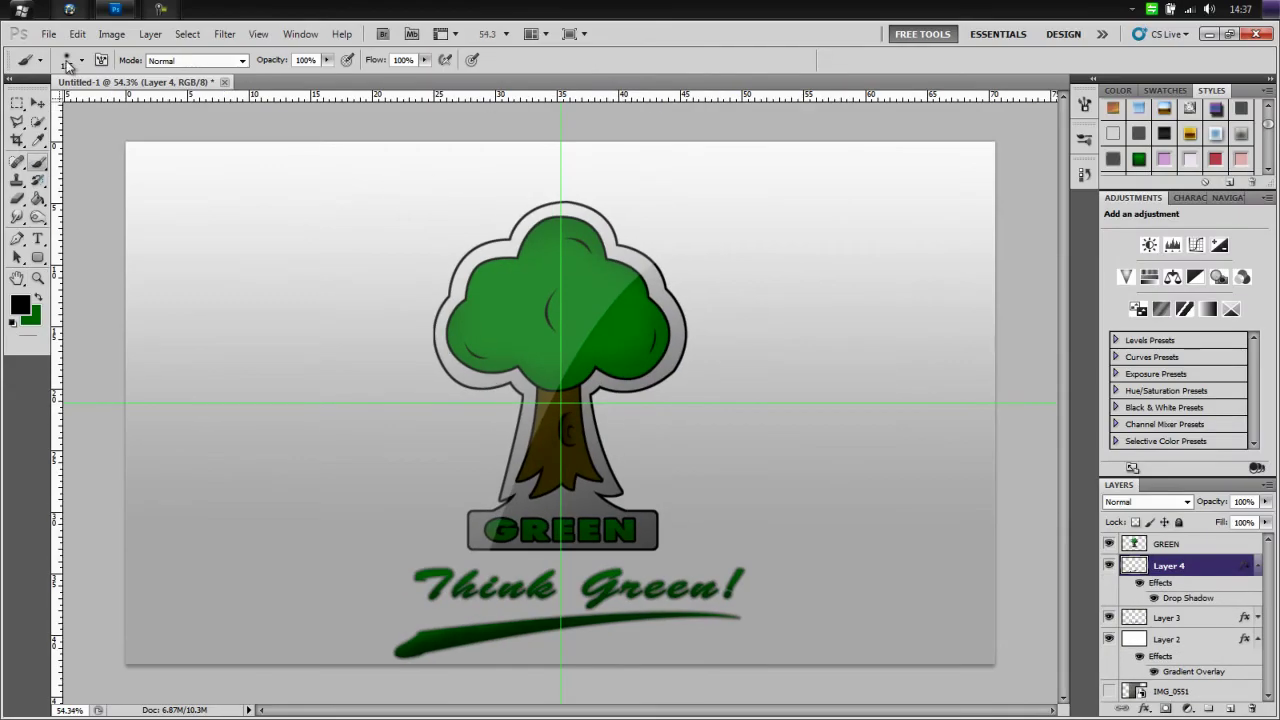
left_click(66, 60)
Stamp the 2000 sunburst brush on a new layer and set its blend mode to Overlay
left_click_drag(668, 247, 666, 343)
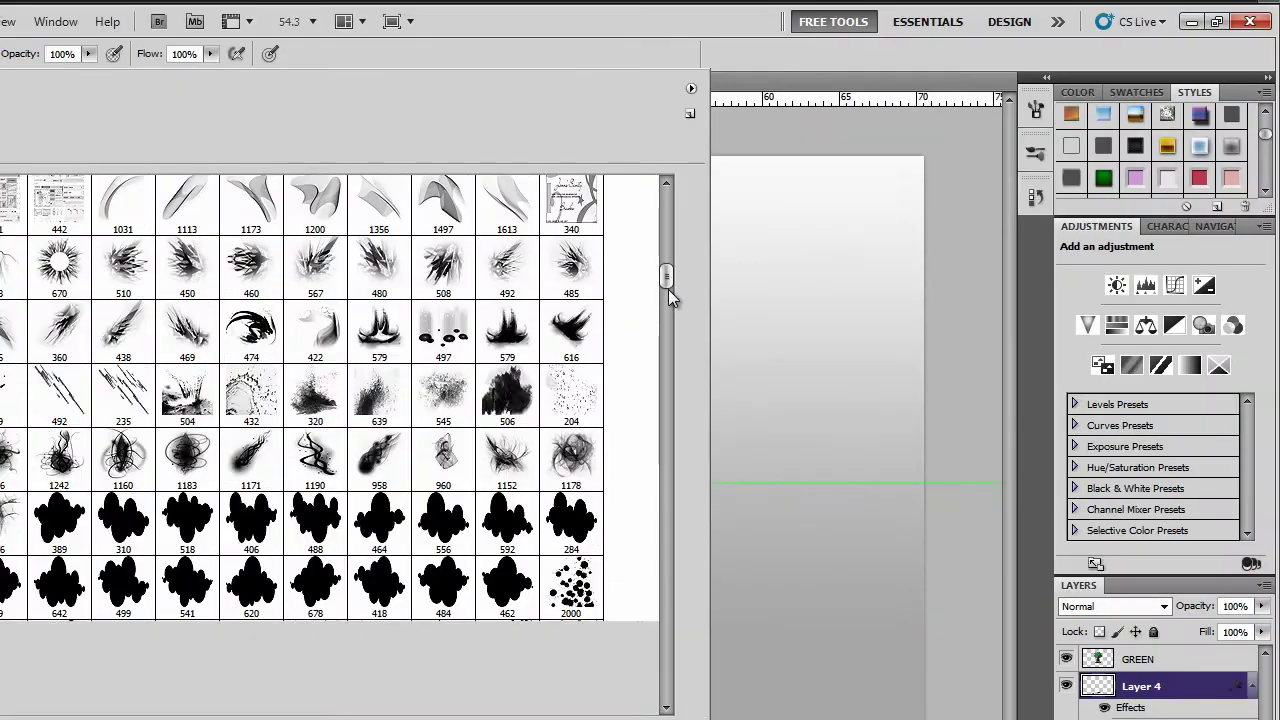
double_click(571, 293)
left_click(380, 325)
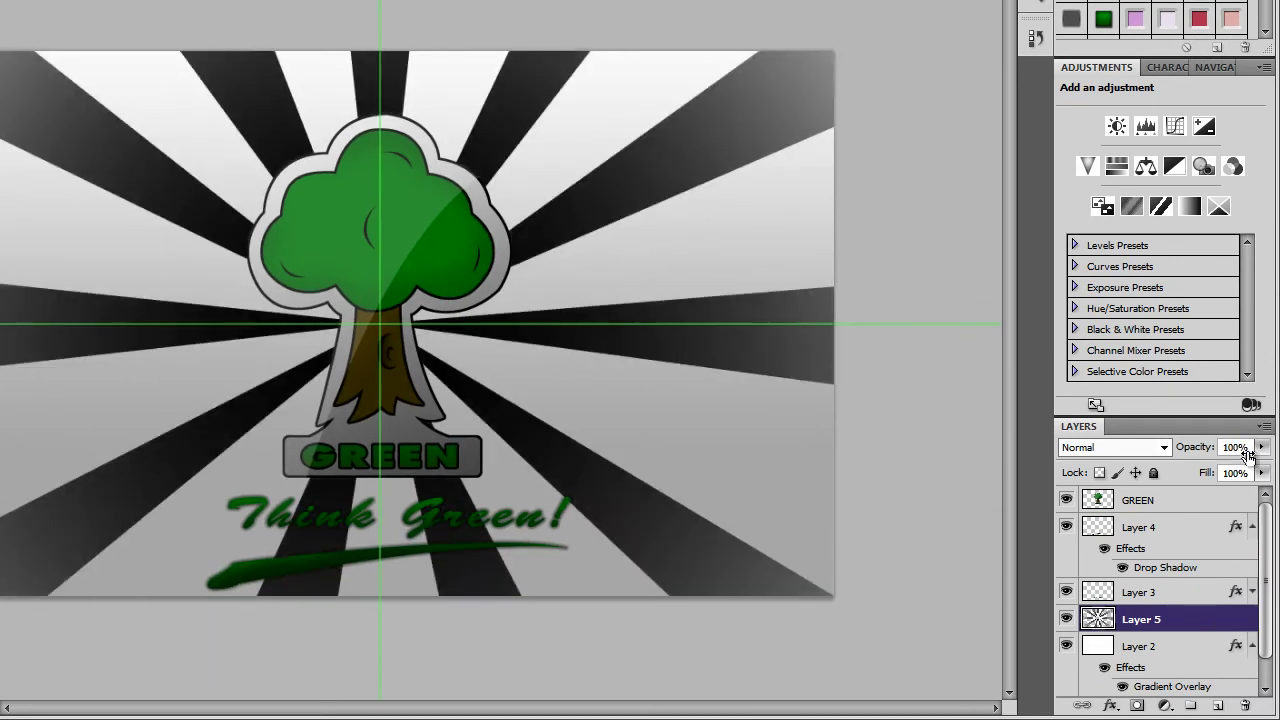
left_click(1114, 447)
left_click(1090, 188)
Fade the sunburst rays' edges with a 360 px soft Eraser
left_click(50, 9)
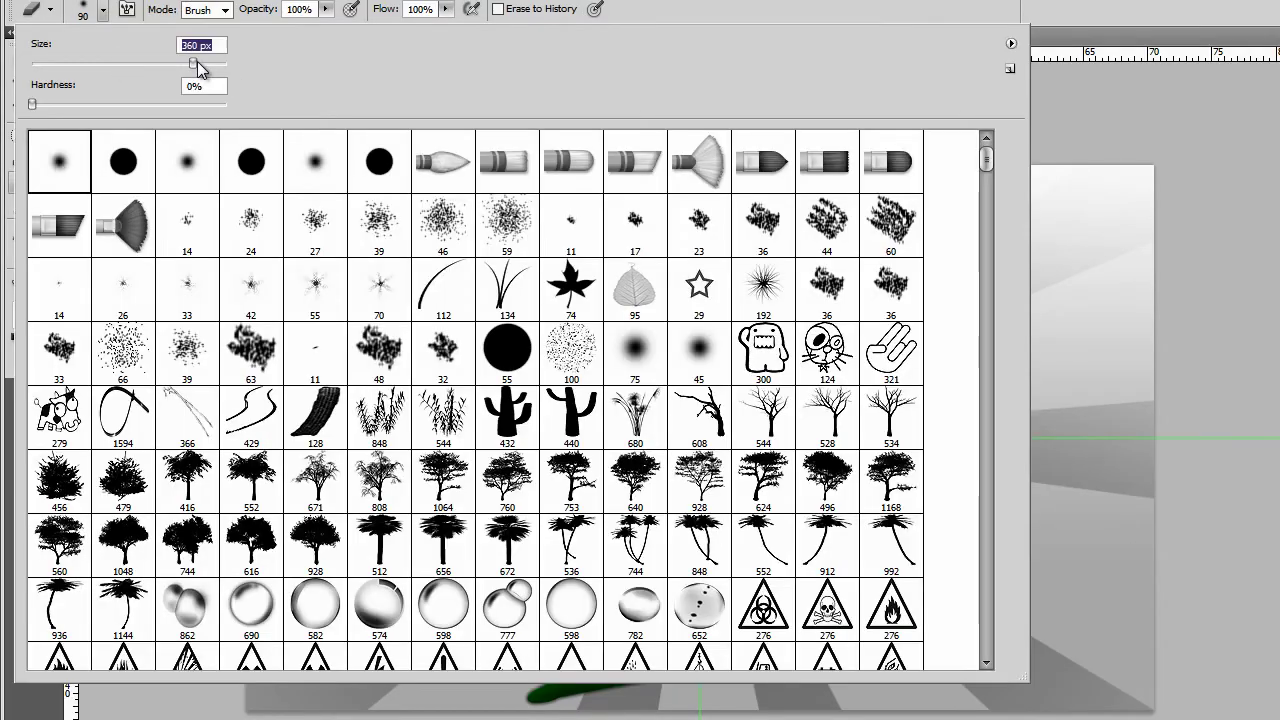
key("Return")
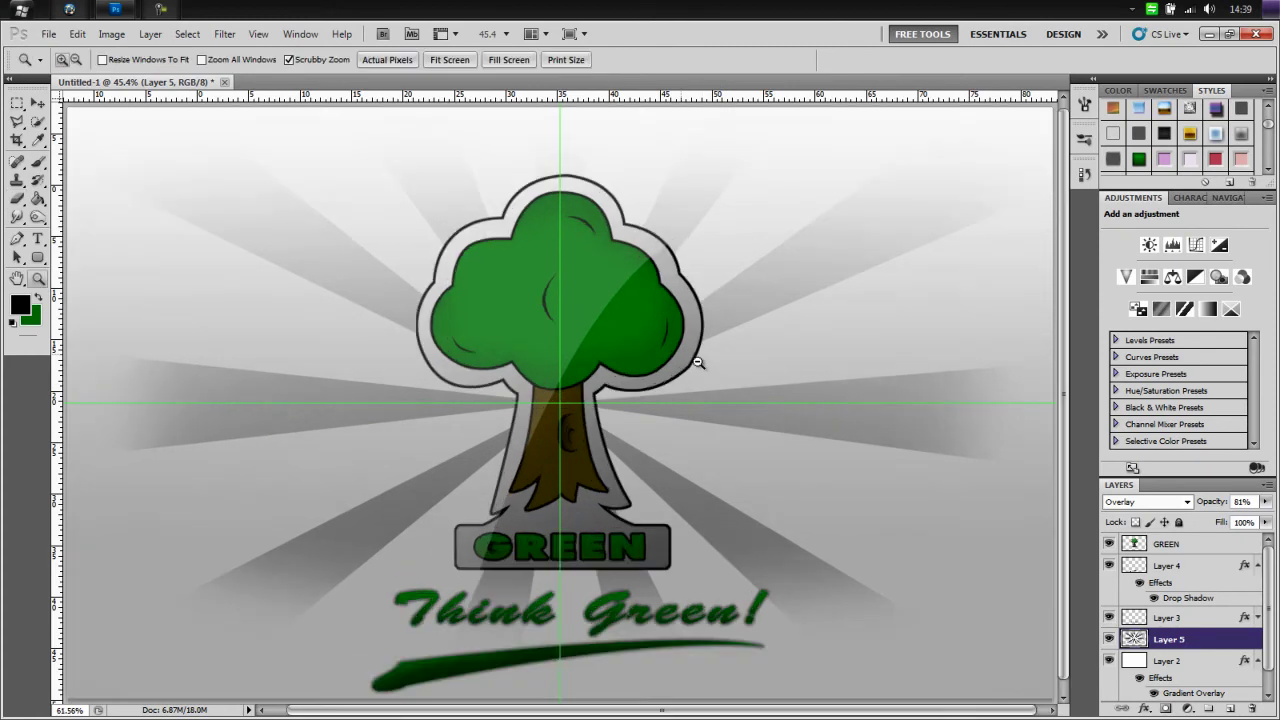
left_click_drag(100, 430, 960, 430)
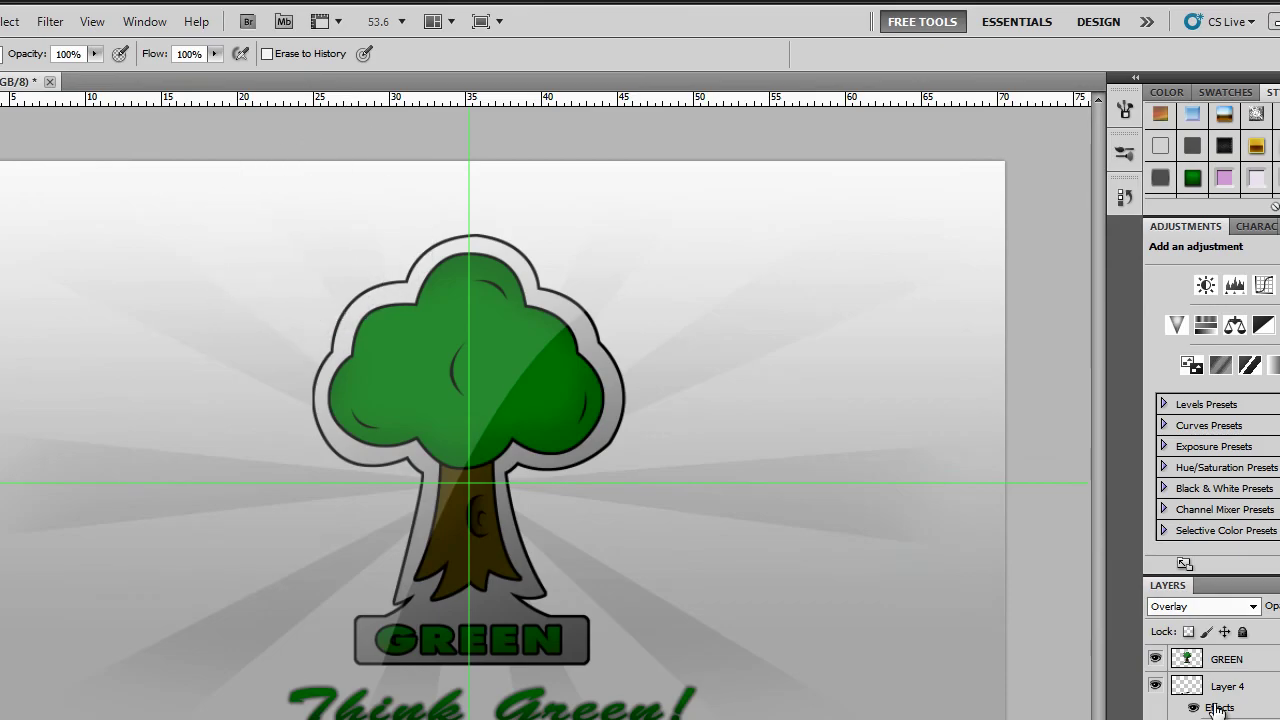